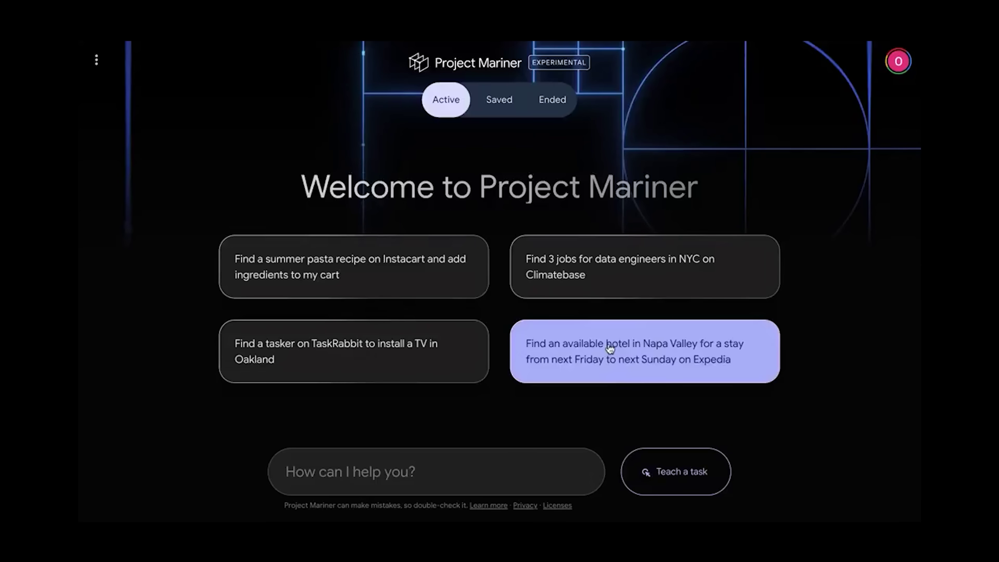
Launch the suggested Napa Valley hotel example task in ChatGPT Operator
click(607, 345)
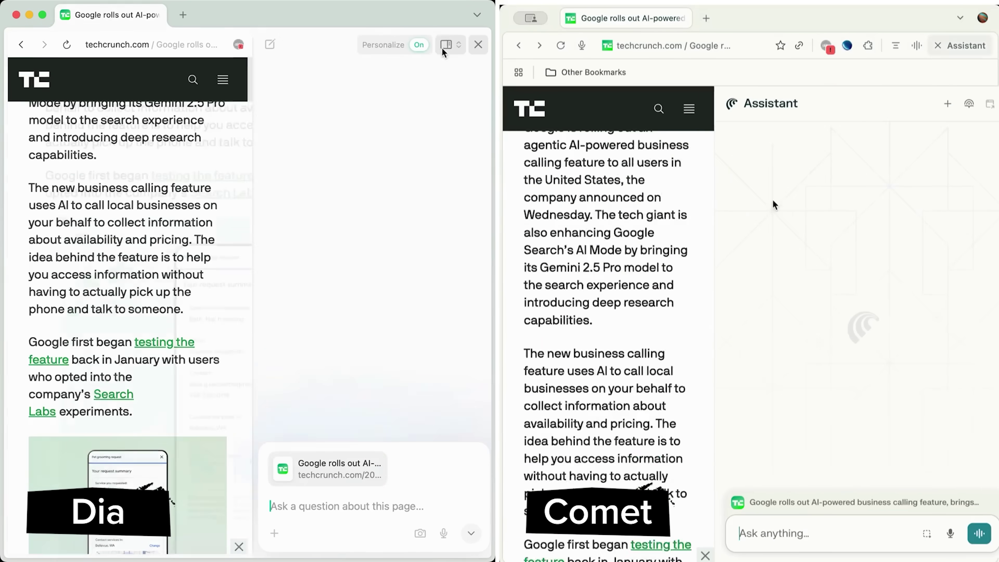
With 'Search Labs experiments' selected, ask both assistants 'Can you tell me more about these'
scroll(615, 370, down, 5)
drag(91, 393, 127, 411)
click(765, 538)
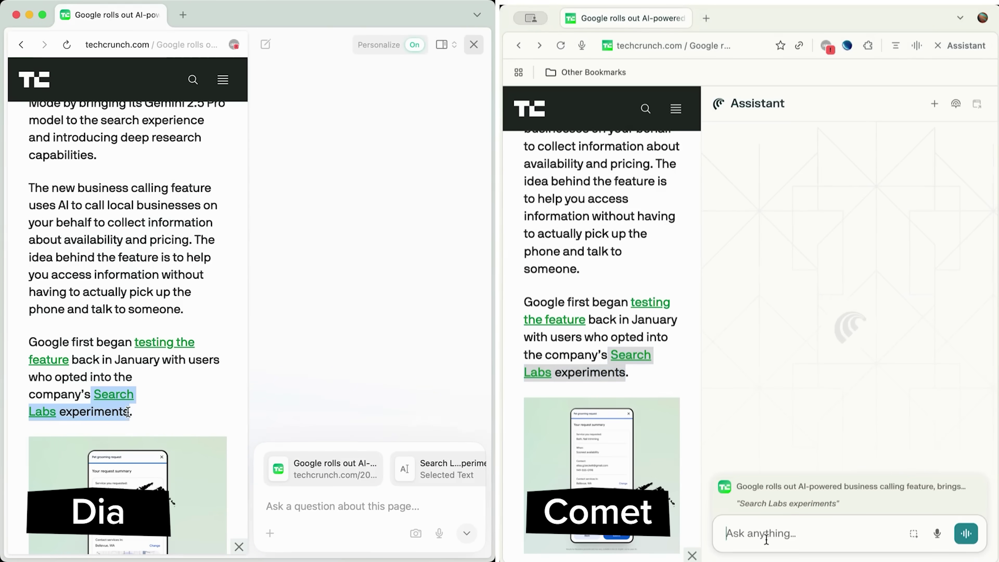
text(Can you telCan you tell mem)
text(ore about)
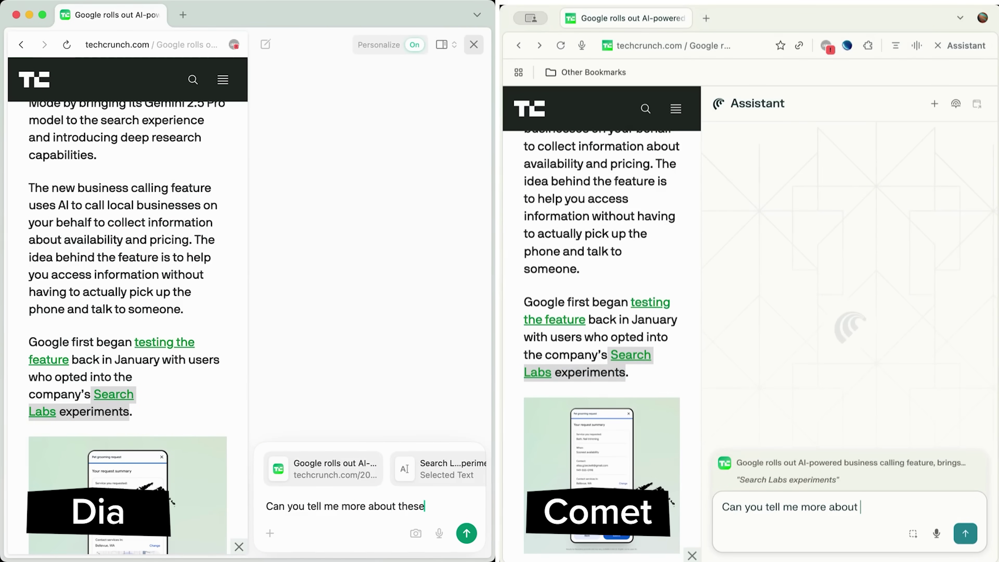
key(Return)
text(these)
key(Return)
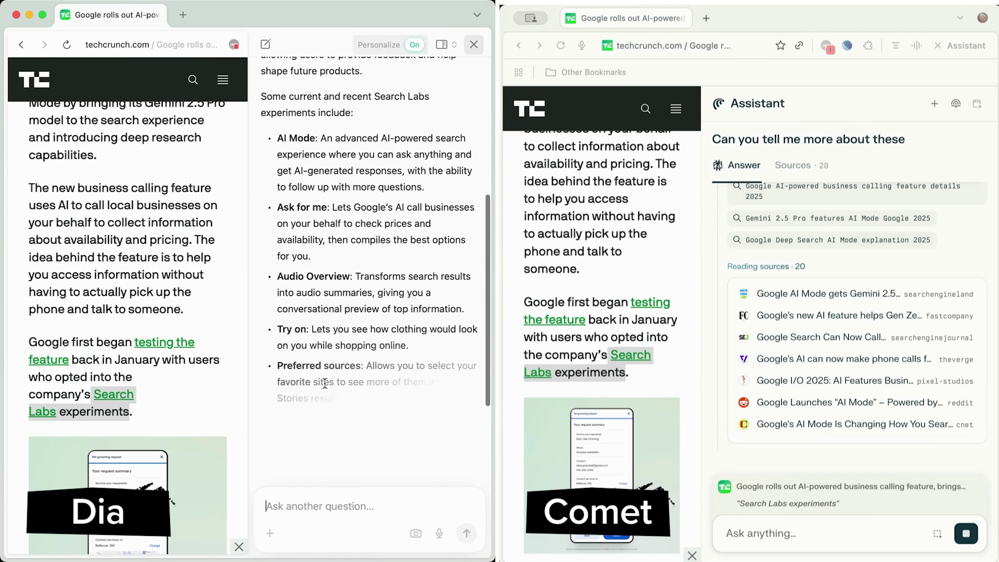
Scroll down, capture a page screenshot in Comet and ask what it shows
scroll(118, 337, down, 10)
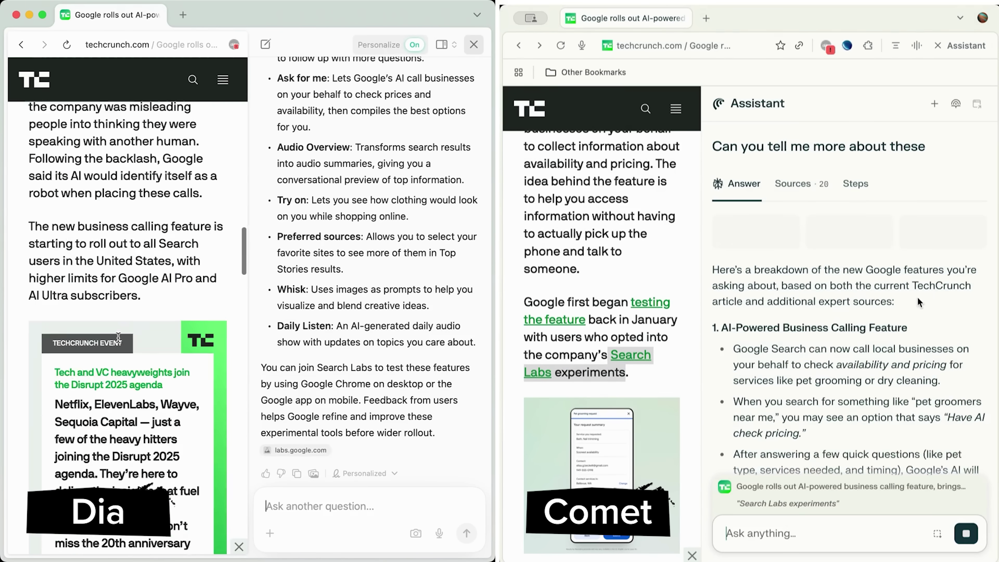
scroll(118, 336, down, 10)
scroll(612, 407, down, 3)
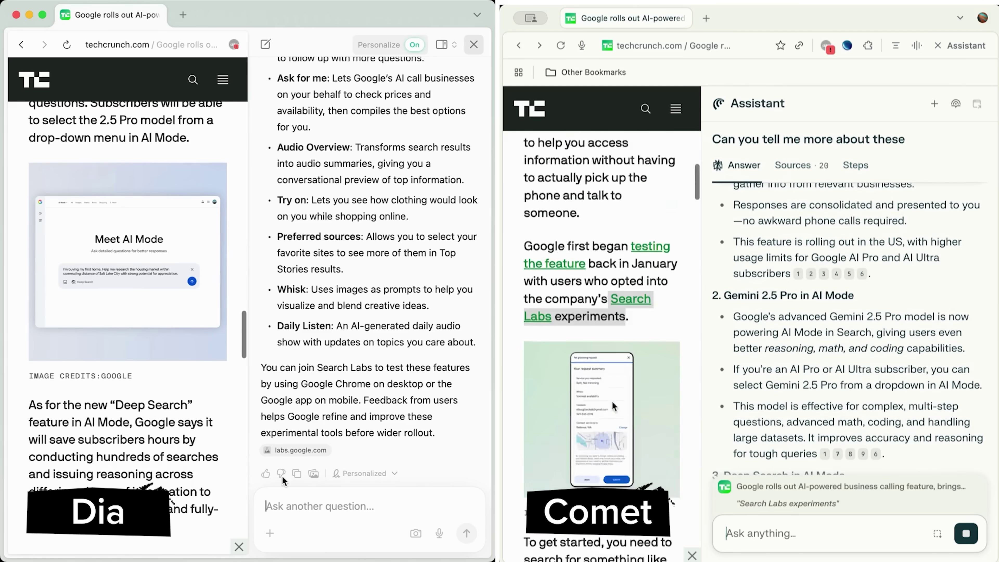
scroll(612, 406, down, 15)
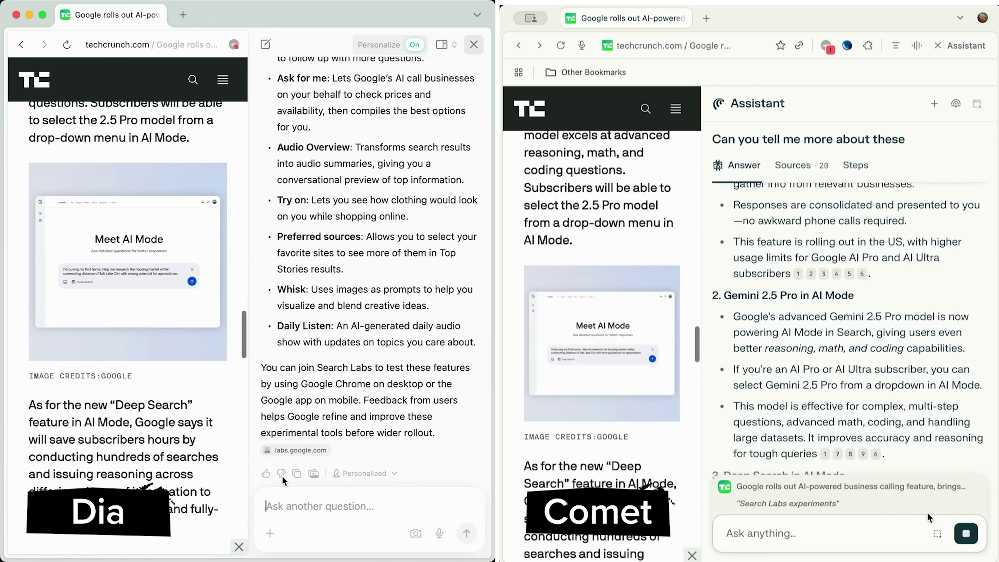
click(937, 534)
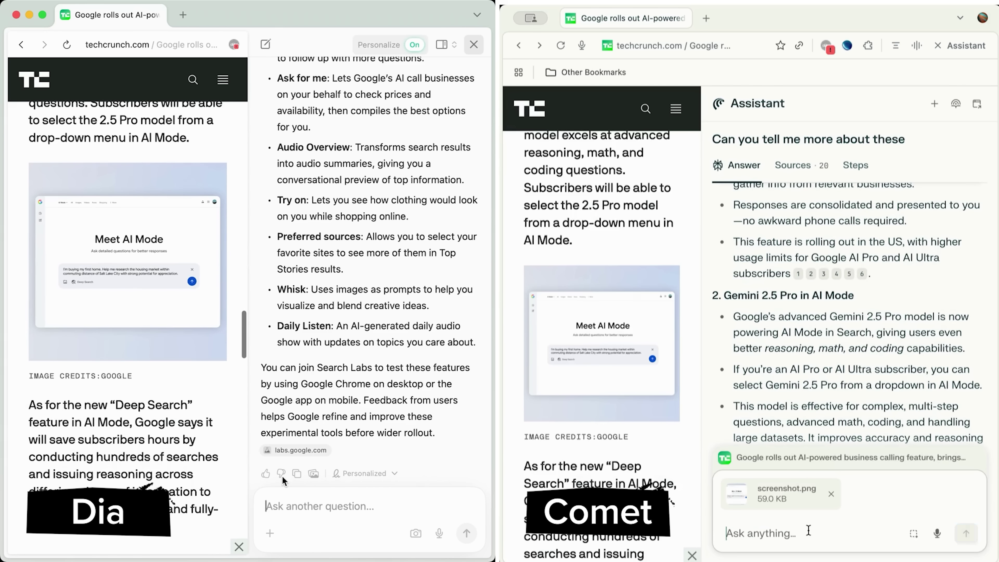
text(does thsi)
key(Return)
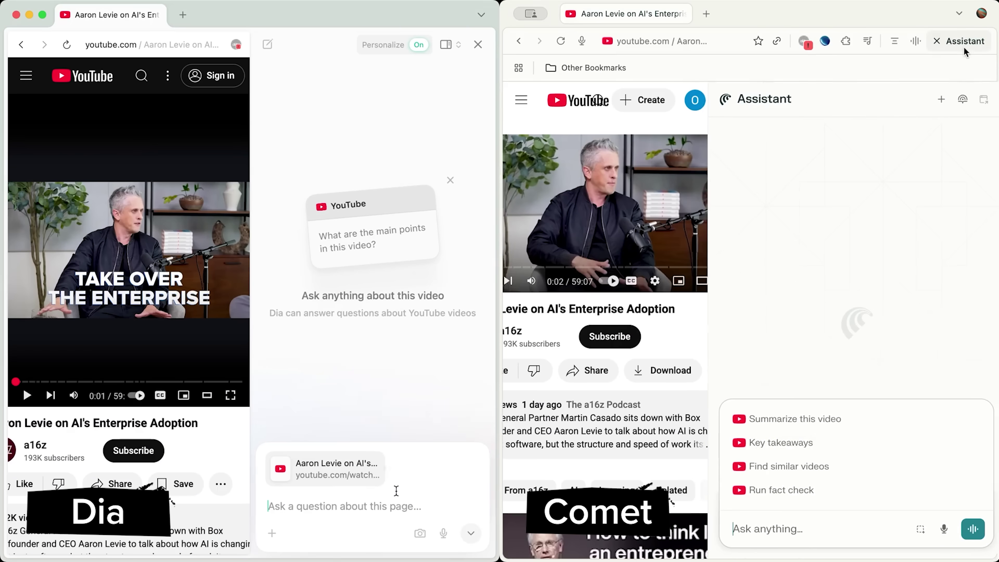
Ask Dia 'What are the core takeaways from this video?' and request Comet's Key takeaways
text(What are the core takeaways from this video?)
key(Return)
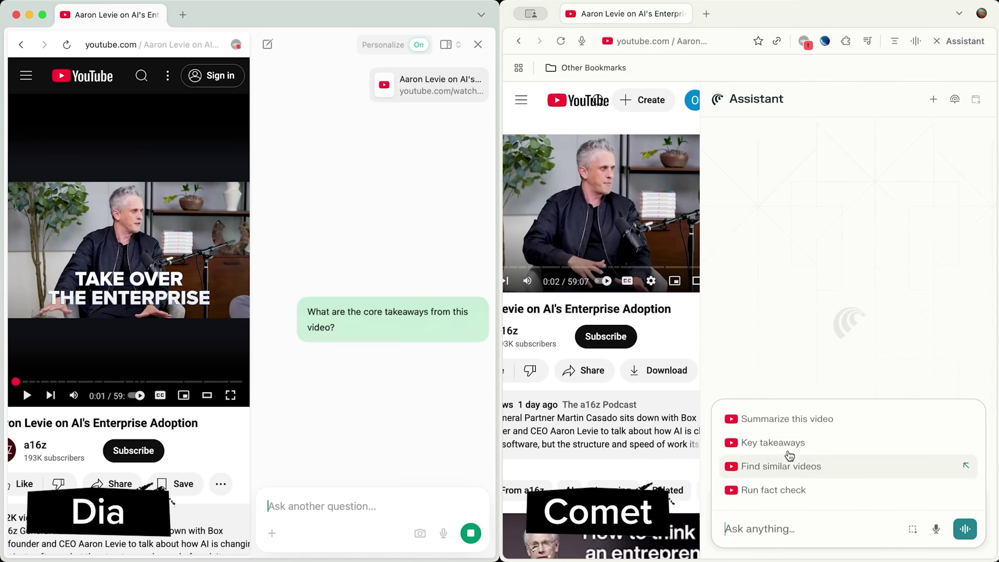
click(783, 443)
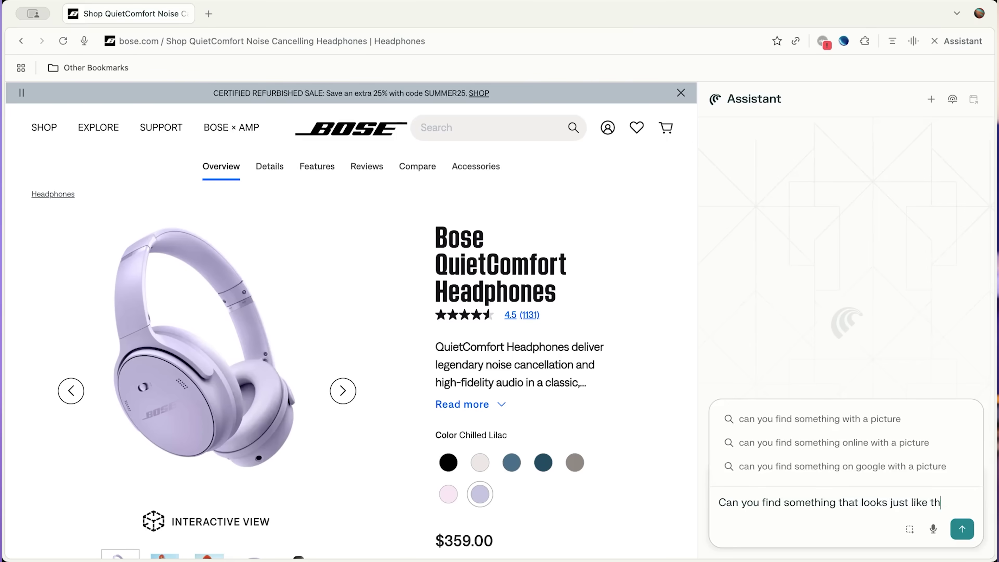
Request cheaper, good-quality Bose QuietComfort lookalike headphones from Comet, asking for specific links
text(is but less expensive but still good qual)
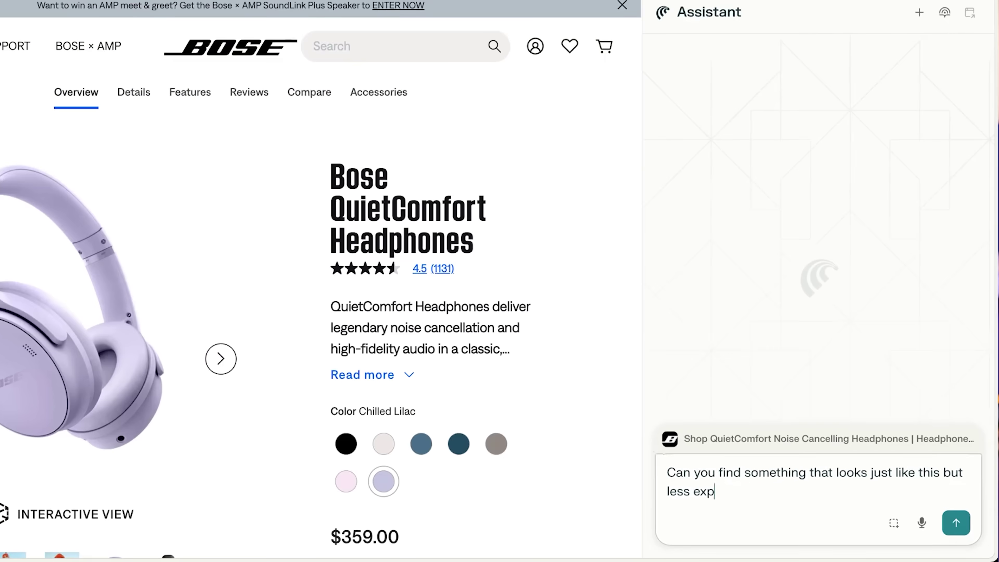
text(ity? Share specific links)
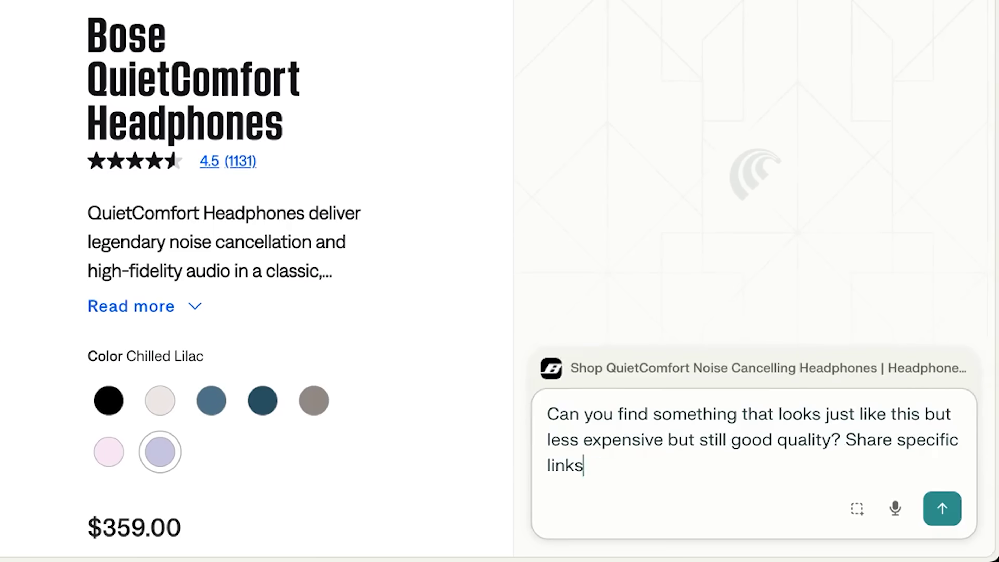
text( please)
key(Return)
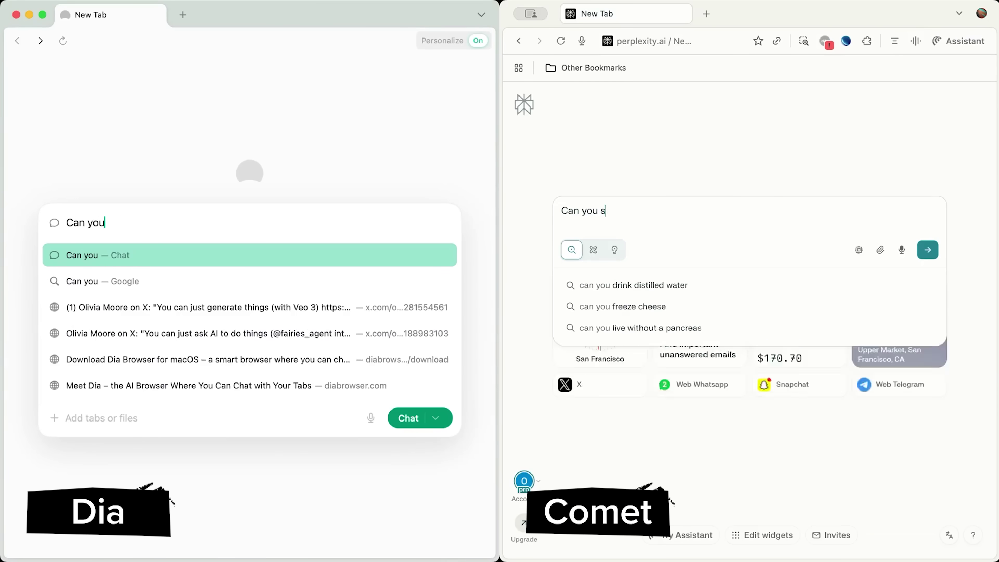
Ask both Dia and Comet 'Can you summarize the big beautiful bill?'
text(ize the big beautifulze the big)
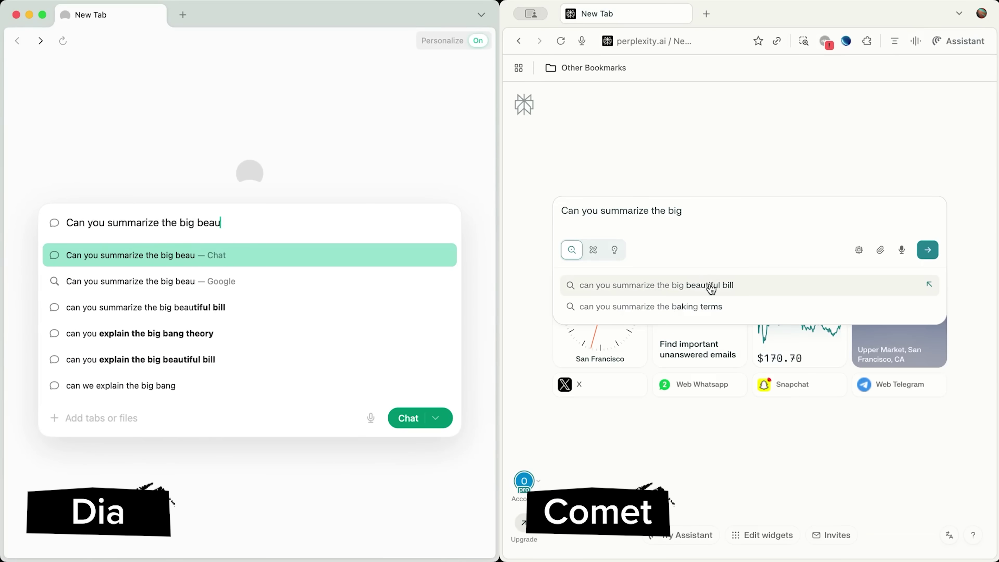
click(709, 285)
text(bill?)
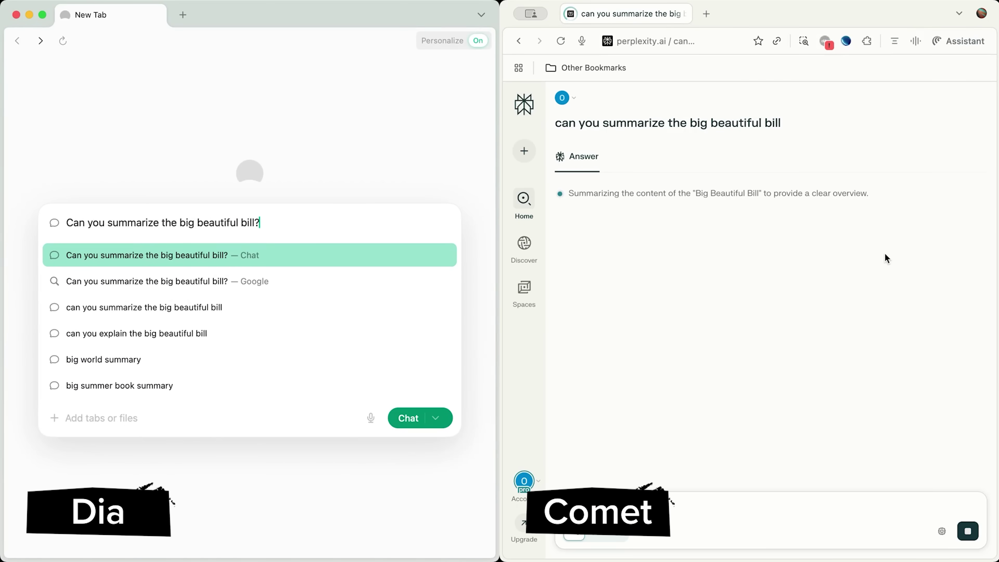
key(Return)
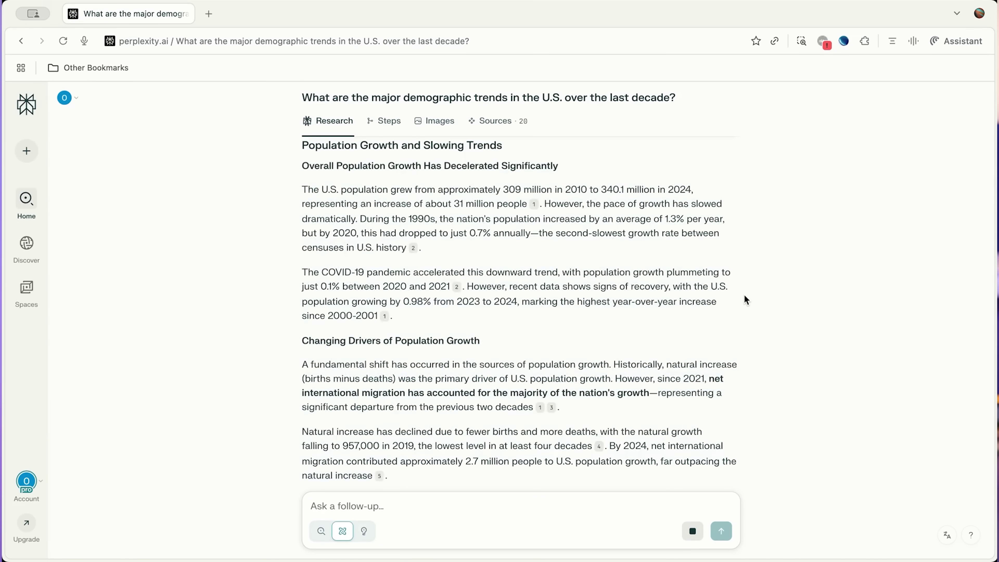
Scroll the finished U.S. demographic trends report, then choose New Skill… from Dia's mode menu
scroll(746, 300, down, 8)
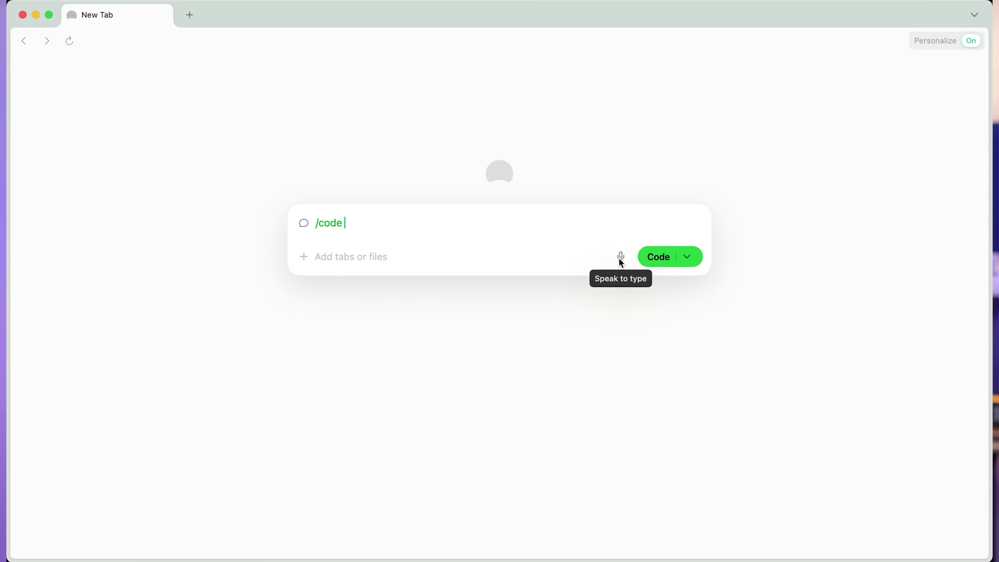
click(697, 258)
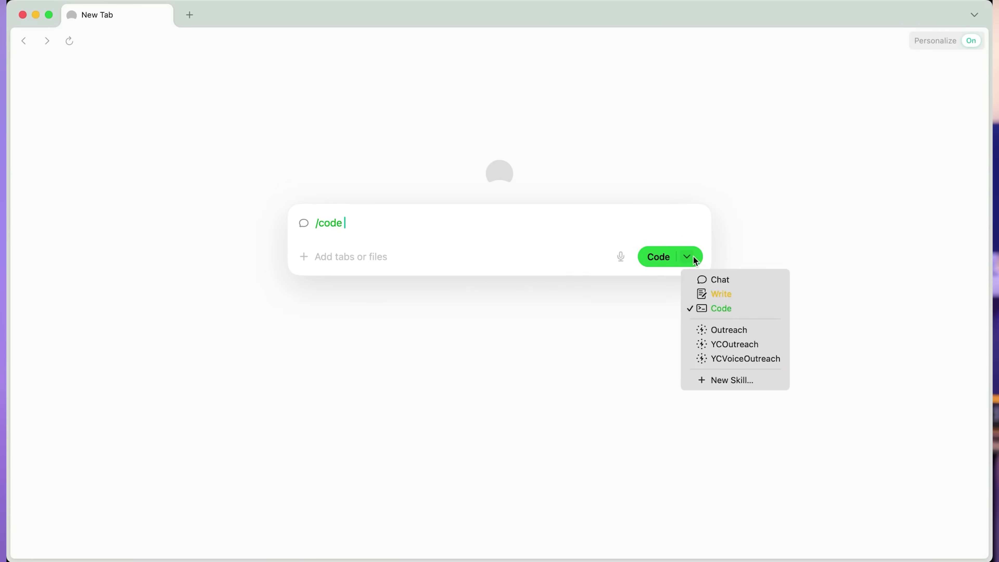
click(721, 377)
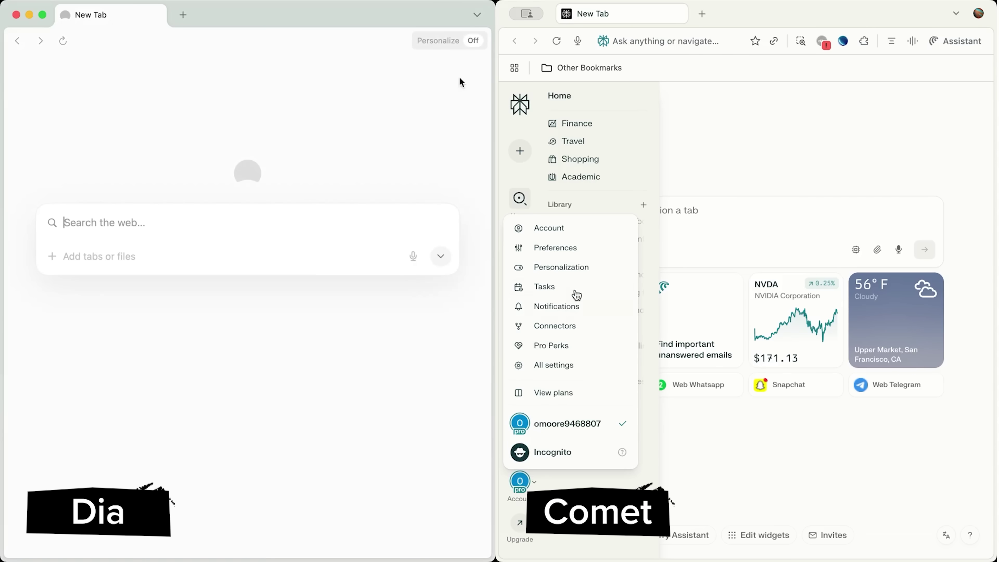
Switch on Dia's personalized answers and try Comet's dark theme before returning to light
click(472, 39)
click(555, 247)
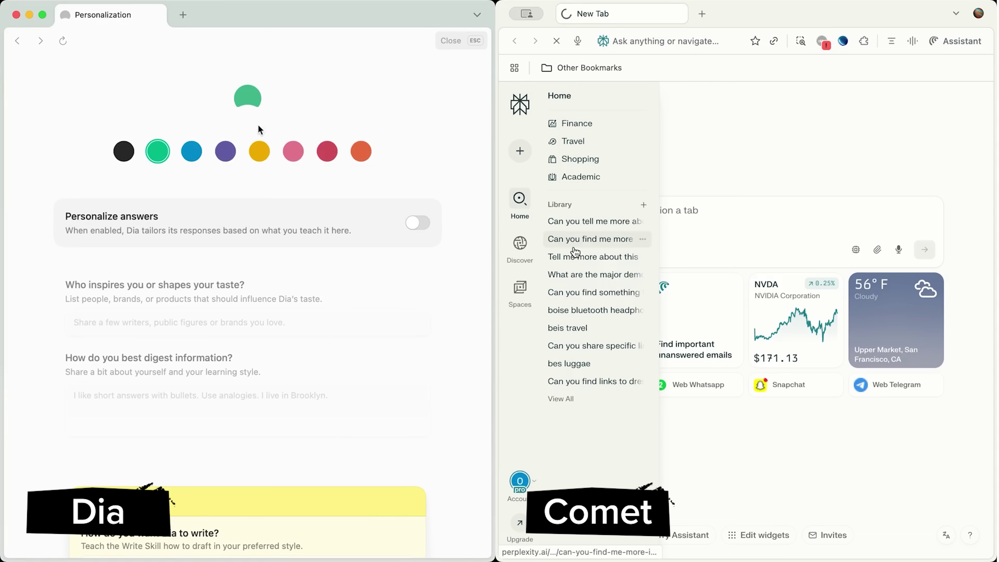
click(192, 151)
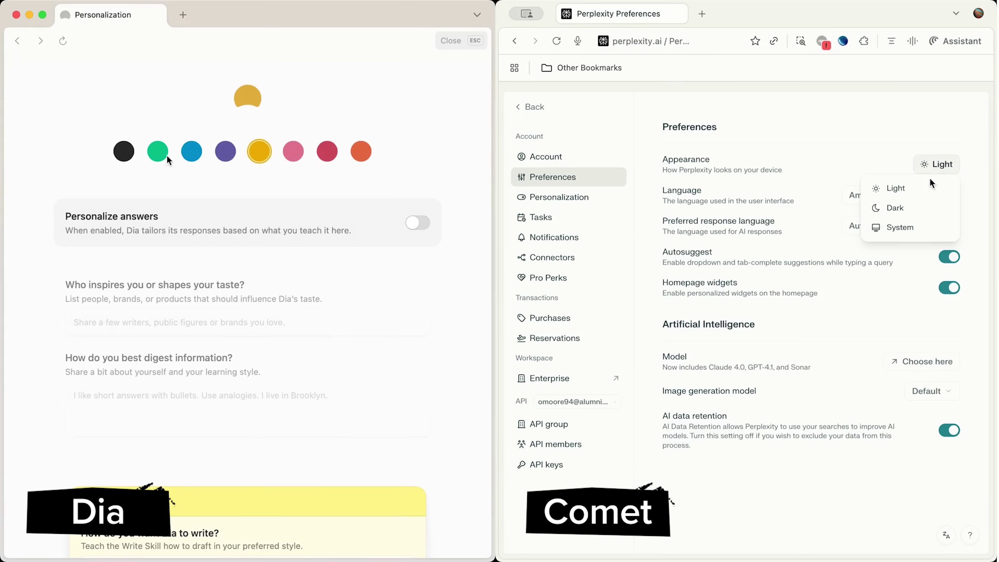
click(925, 209)
click(416, 224)
click(895, 188)
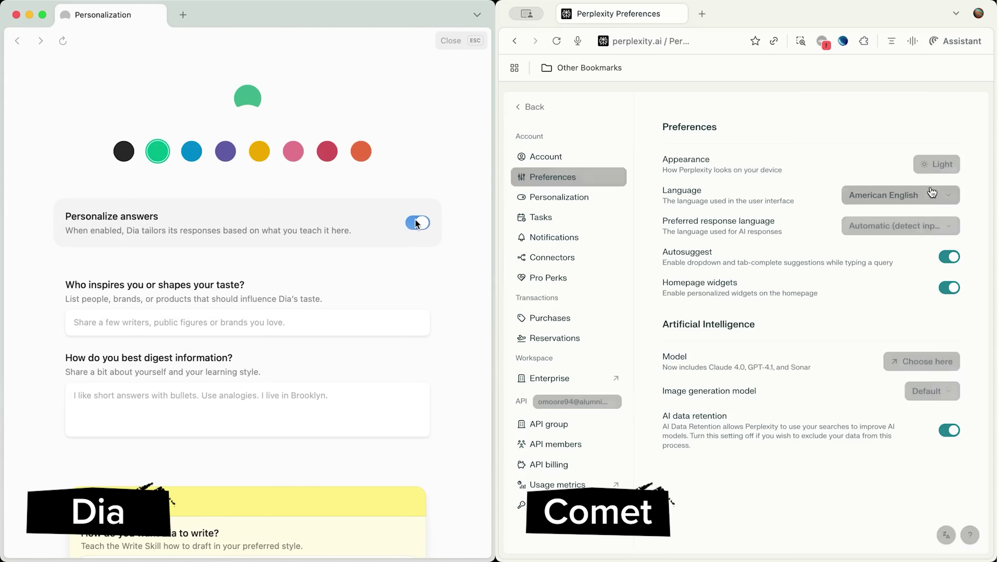
scroll(414, 219, down, 3)
Start the taste and information-digest prompts, keep the Default image model, and view Comet's Personalization settings
click(315, 253)
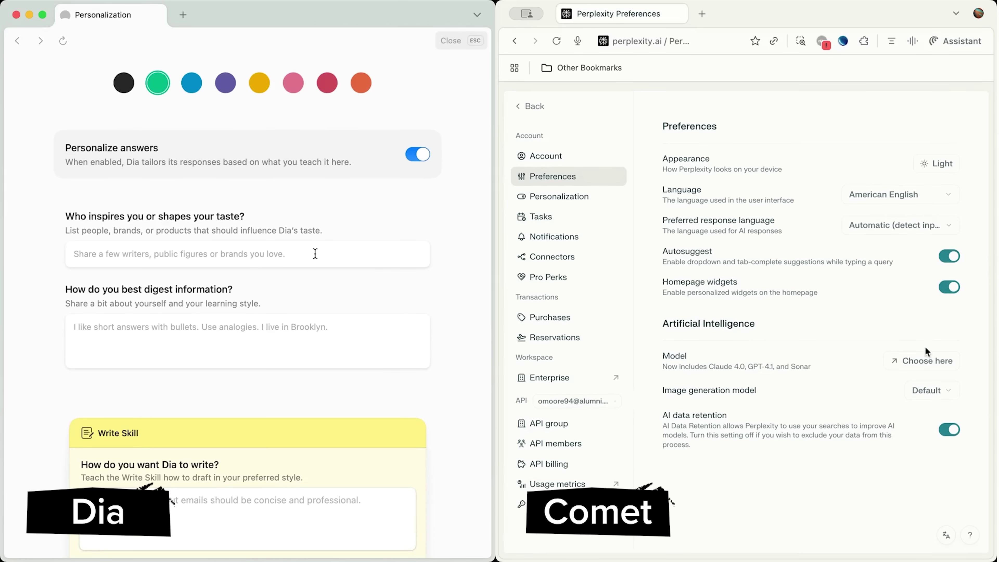
click(315, 332)
click(944, 397)
click(792, 359)
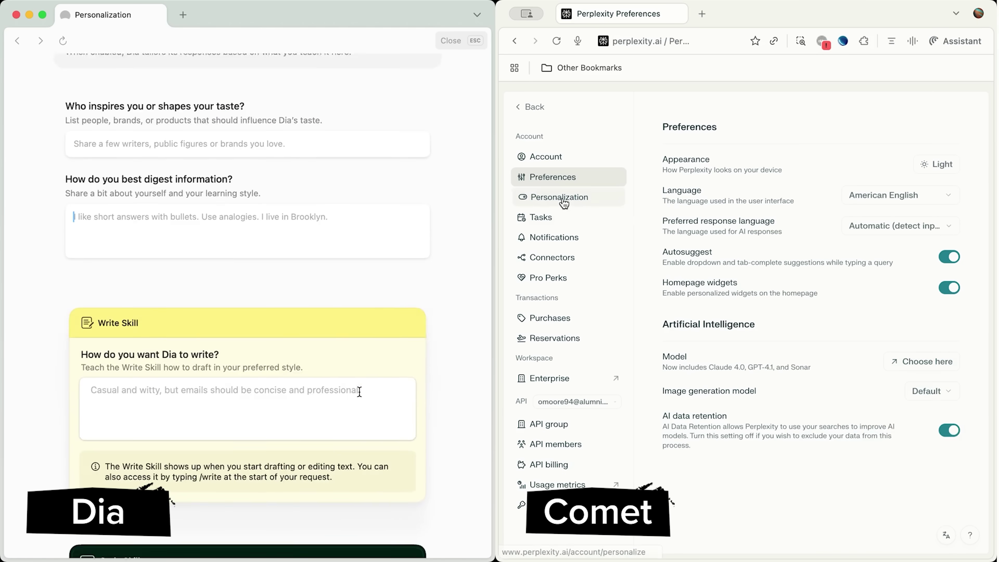
click(564, 198)
scroll(358, 392, down, 5)
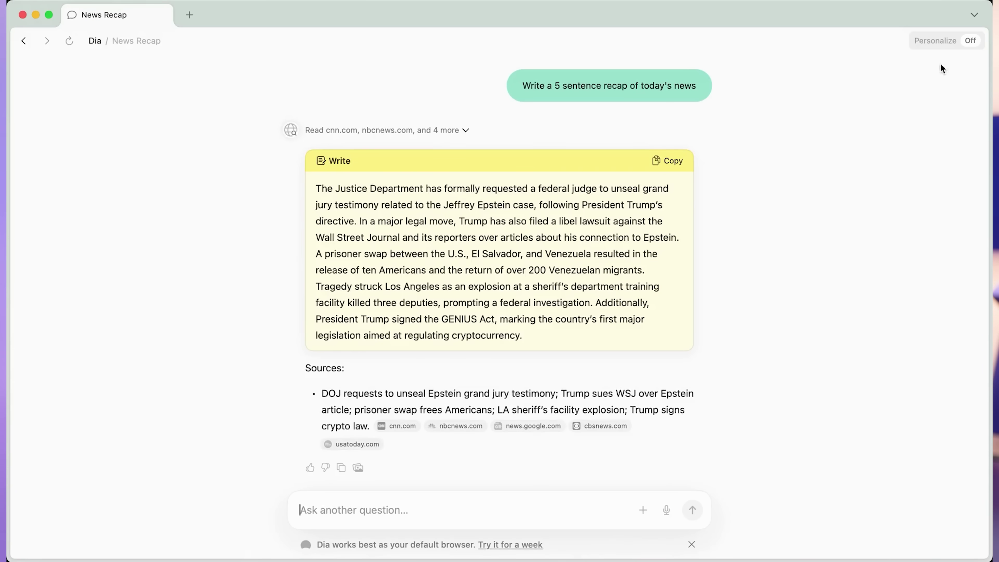
Switch Dia's Personalize toggle On so the news recap is rewritten in personal style
click(935, 40)
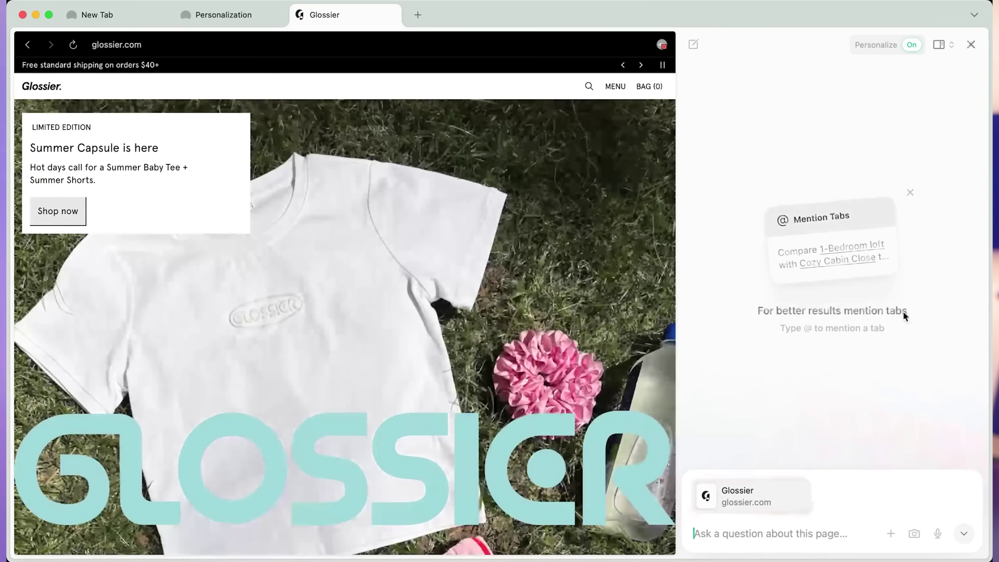
Run the /BrandOutreach skill on the Glossier page to draft a partnership pitch email
text(/brand)
key(Return)
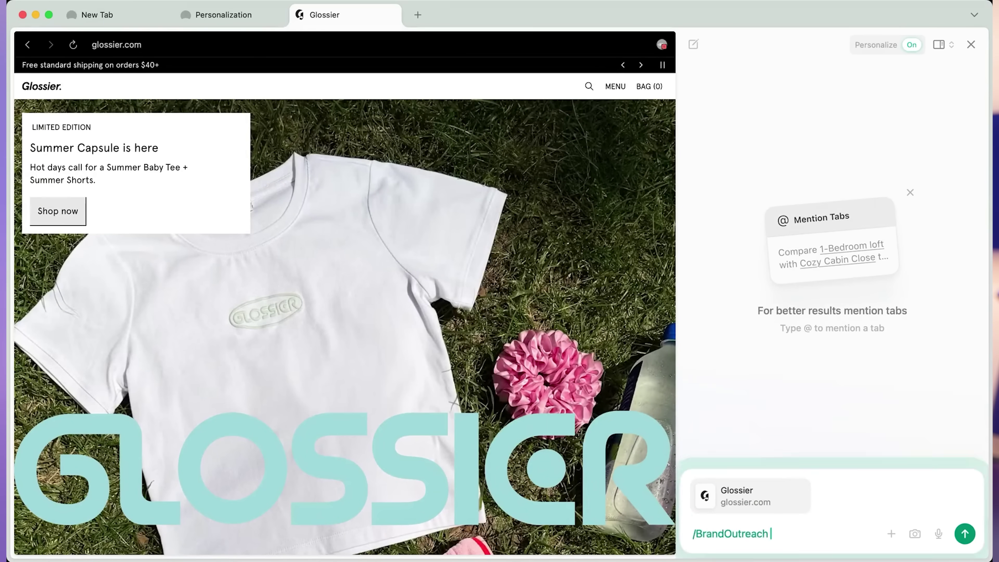
key(Return)
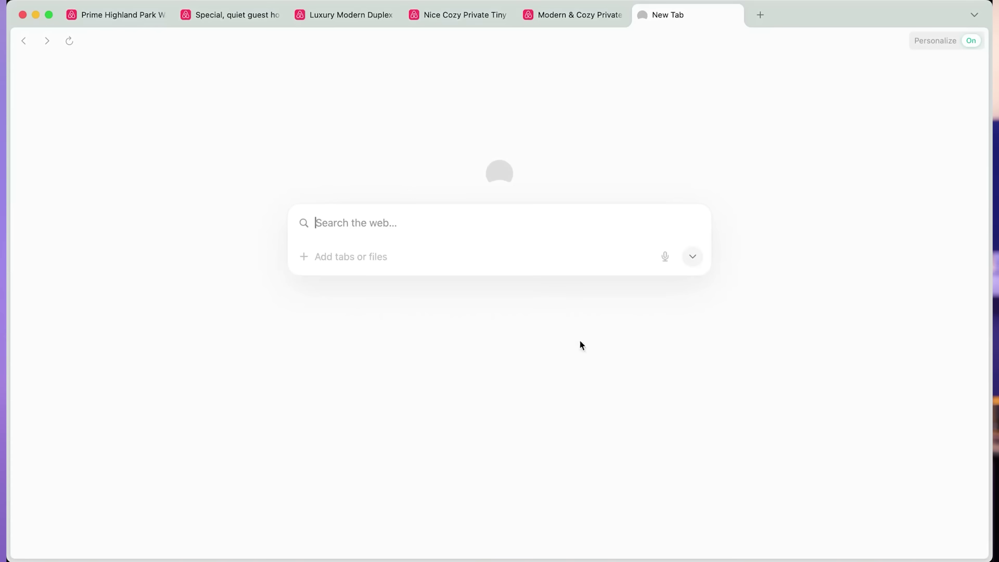
Ask for a comparison table of the Airbnbs with all open airbnb.com tabs attached, then review the result
text(Can you create a comparison t)
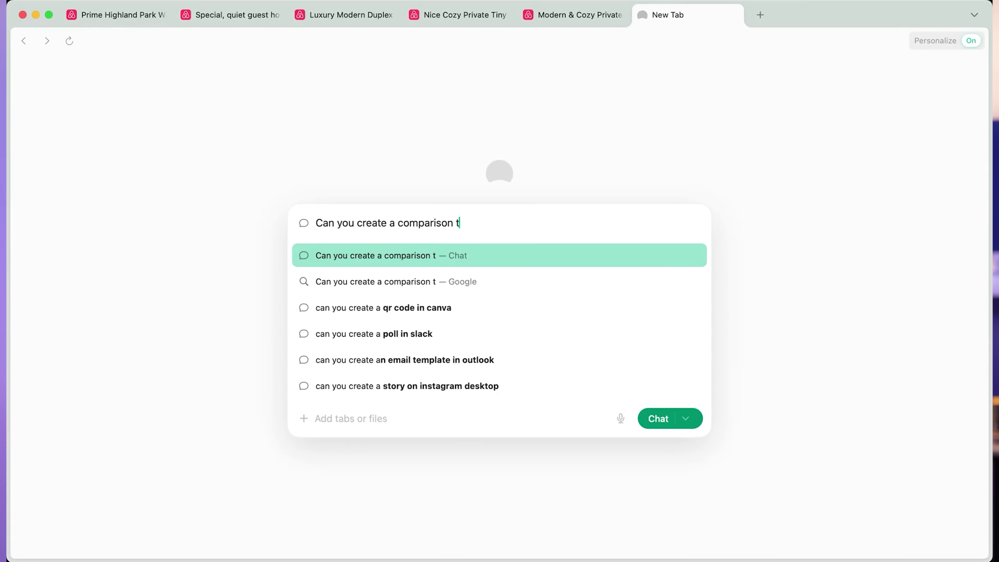
text(able of these Airbnbs?)
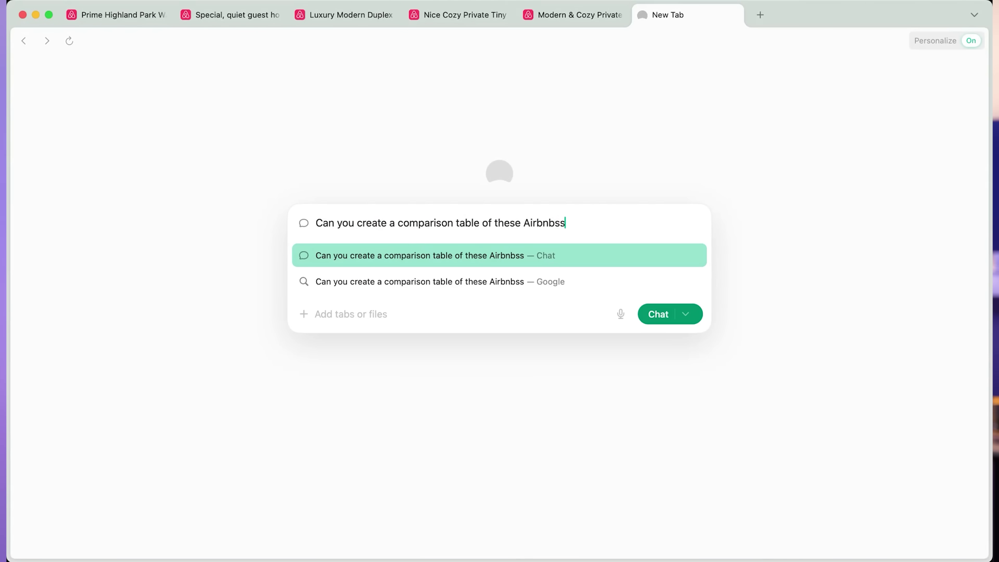
click(371, 314)
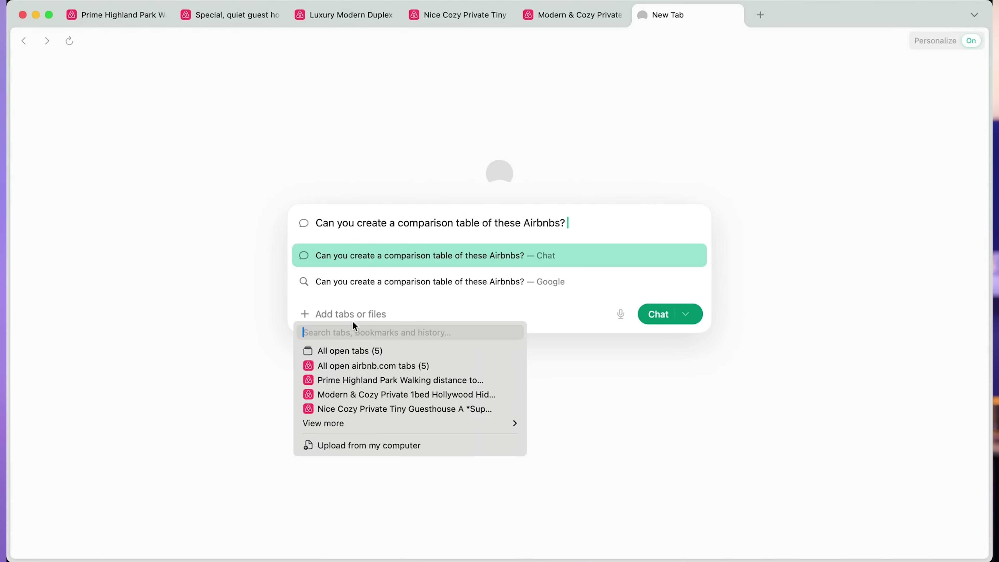
click(368, 365)
click(666, 304)
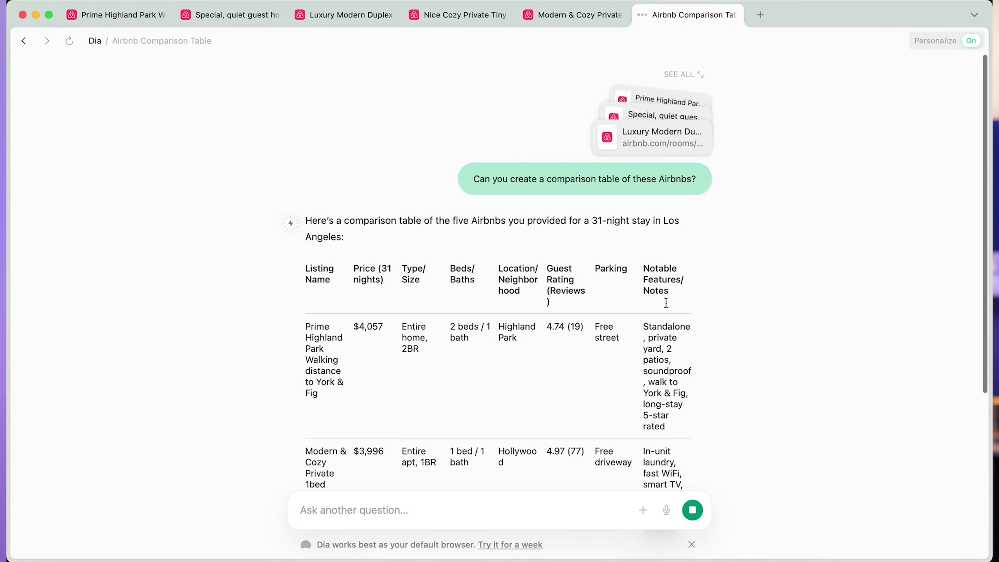
scroll(666, 303, down, 5)
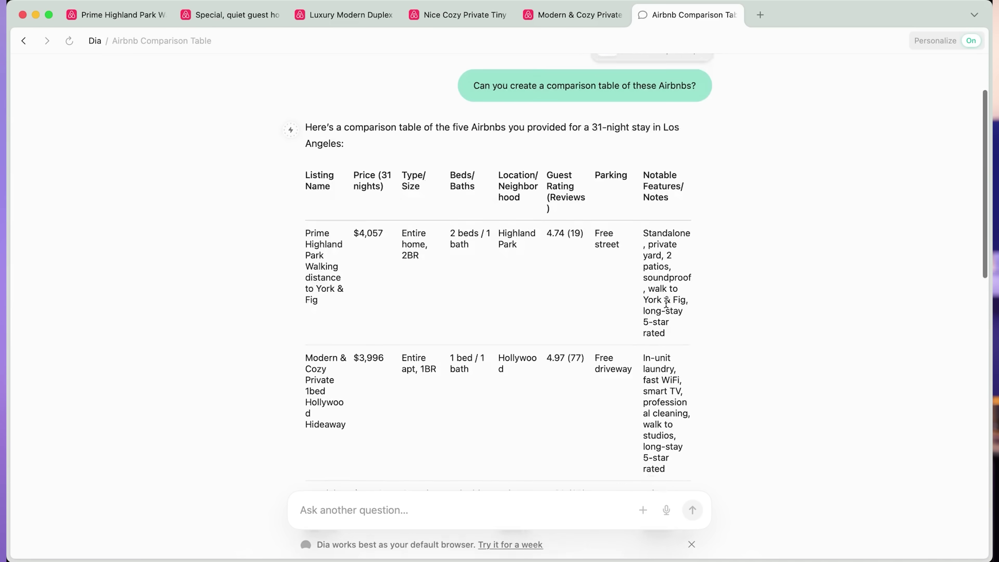
scroll(665, 303, down, 12)
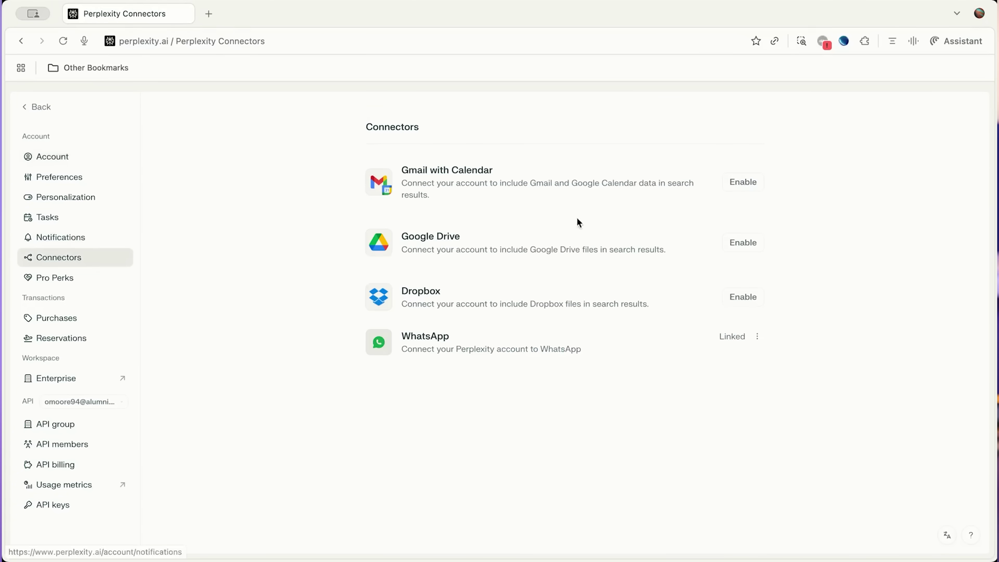
Authorize the Gmail with Calendar connector for the Google account, then begin typing an airline question
click(742, 182)
click(639, 217)
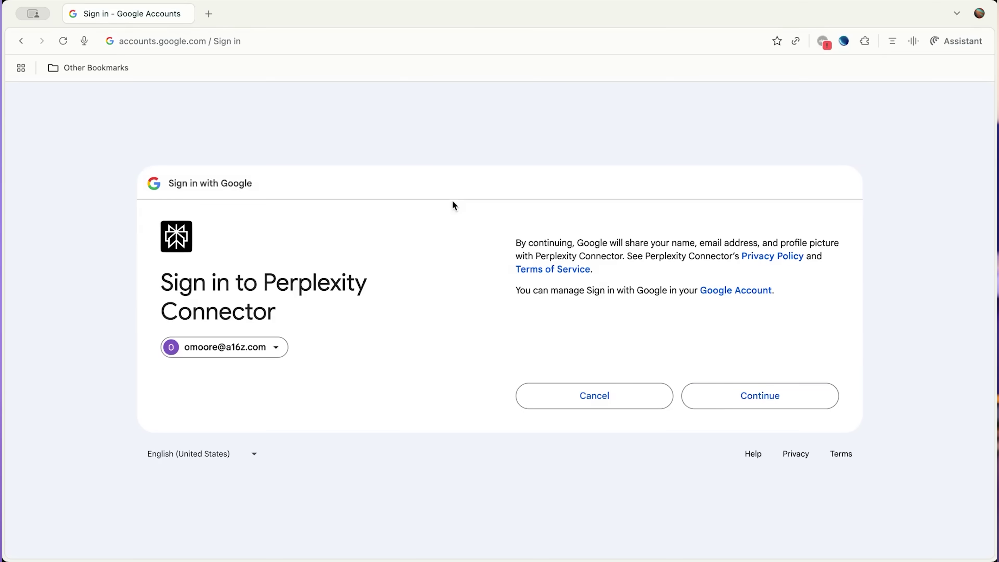
click(743, 400)
scroll(579, 323, down, 7)
click(710, 447)
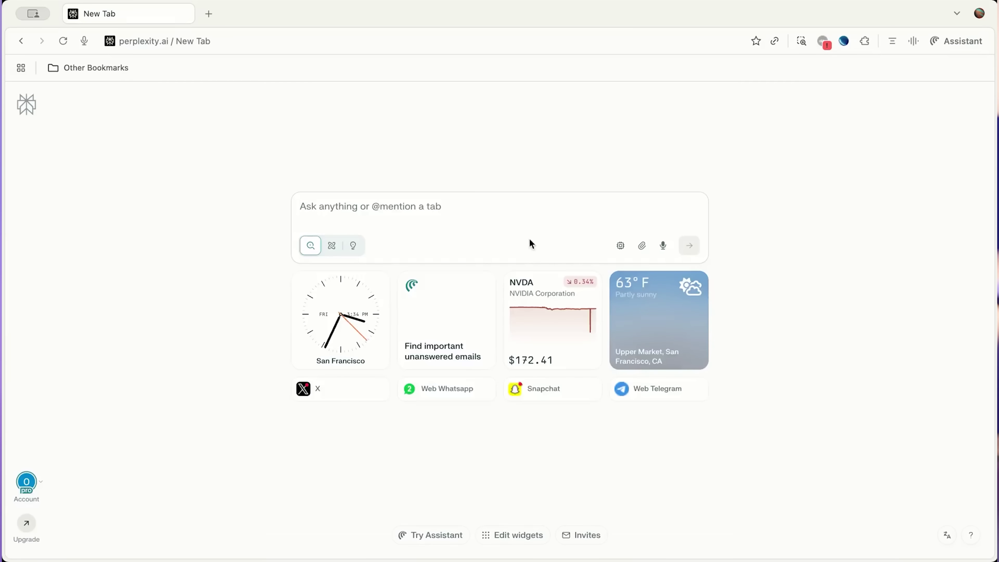
text(What arirline )
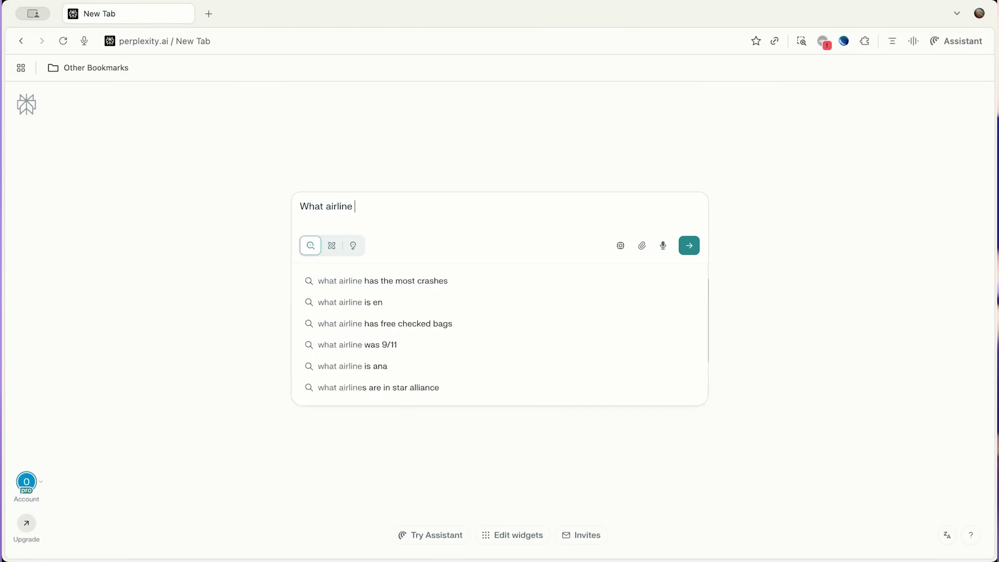
text(have I flown most this year? Do)
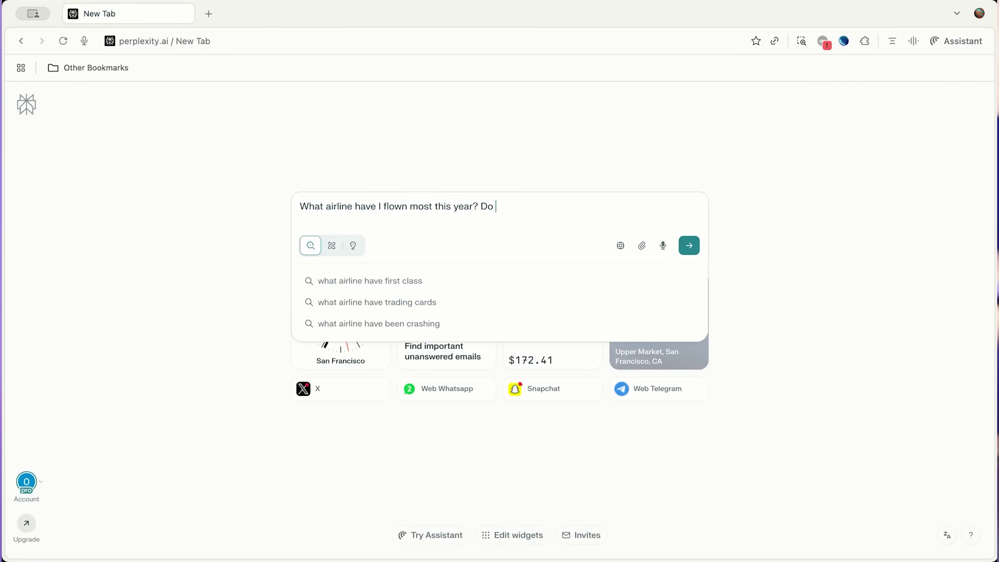
text(ming travel?)
Ask which airline was flown most this year, then ask 'Do I have any unpaid bills? What's on autopay?'
key(Return)
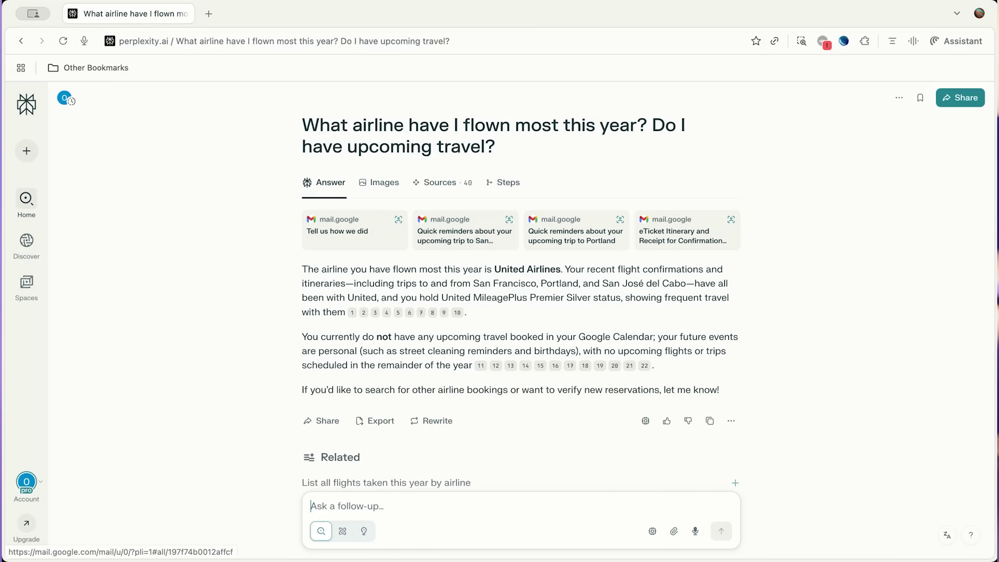
text(Do I have any unpaid bills?)
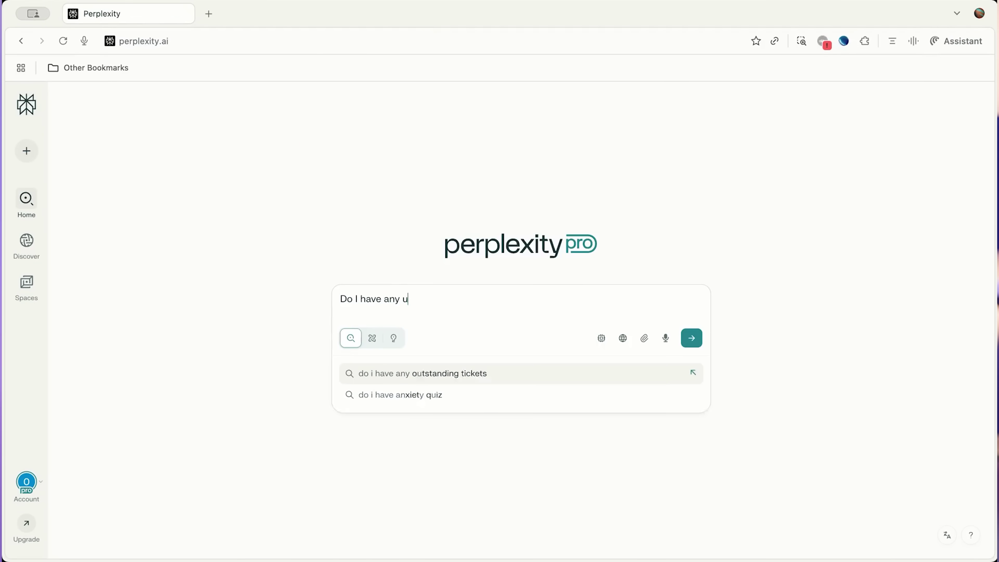
text( What's on autopay?)
key(Return)
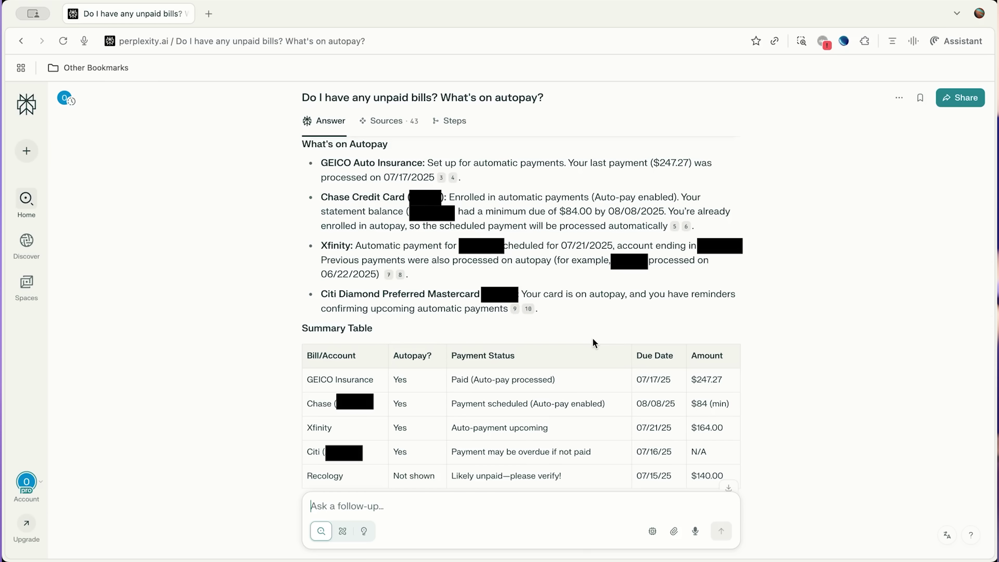
scroll(565, 473, down, 5)
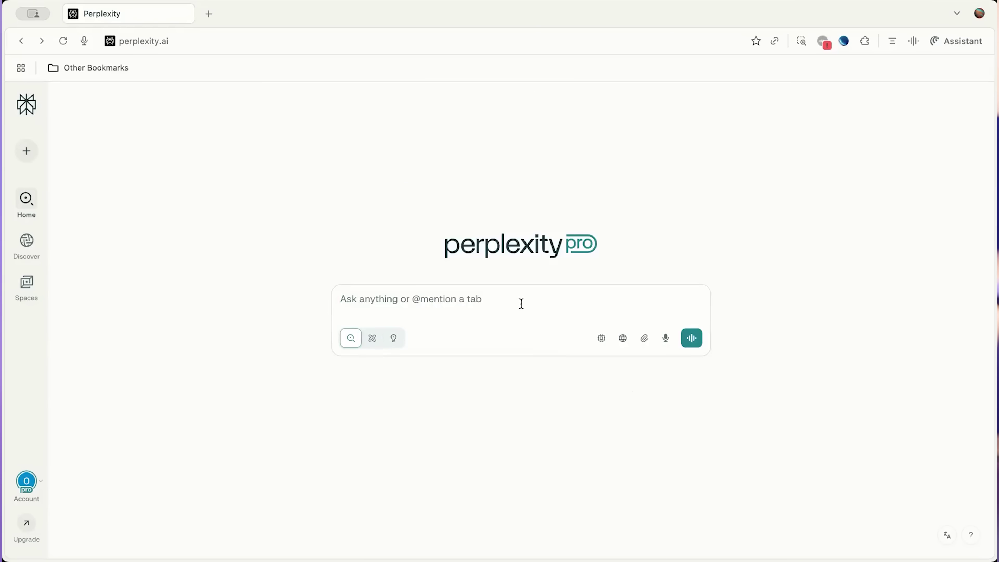
Ask when the last 1:1 with the colleague was, then schedule one tomorrow at 2 p.m. and email her
text(When was my last 1:1 with Justine?)
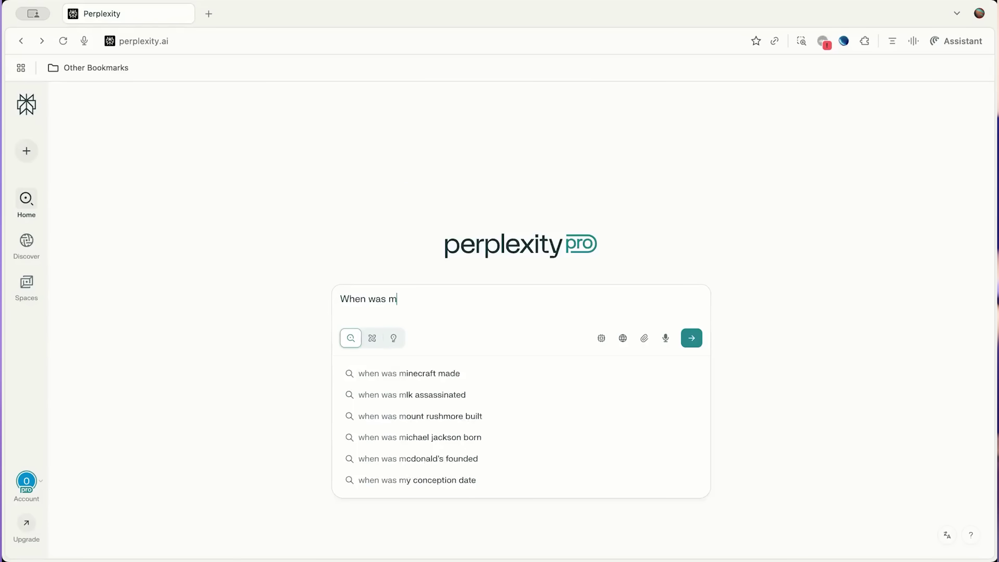
key(Return)
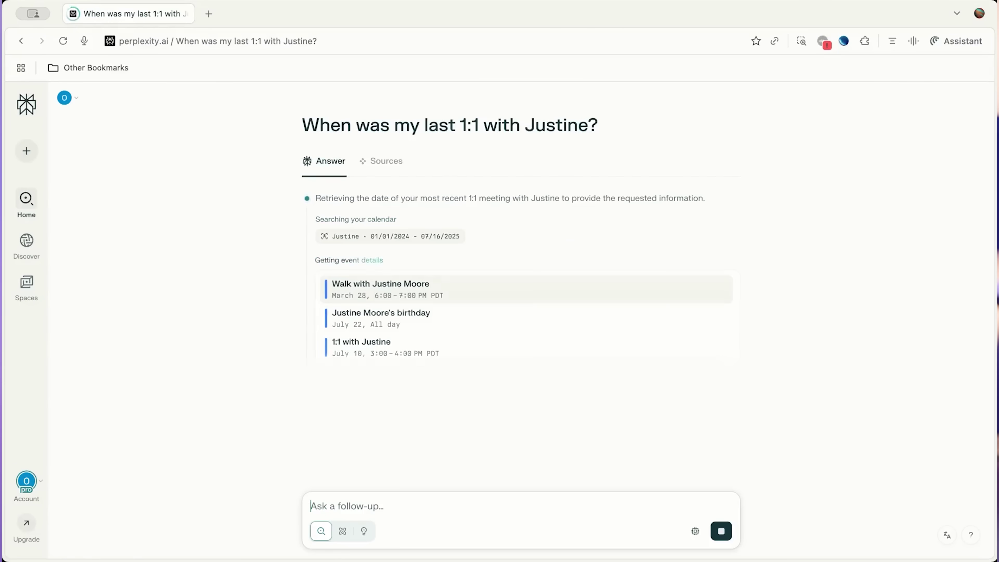
click(454, 519)
text(Can you schedule one for tomorrow at 2 p.m)
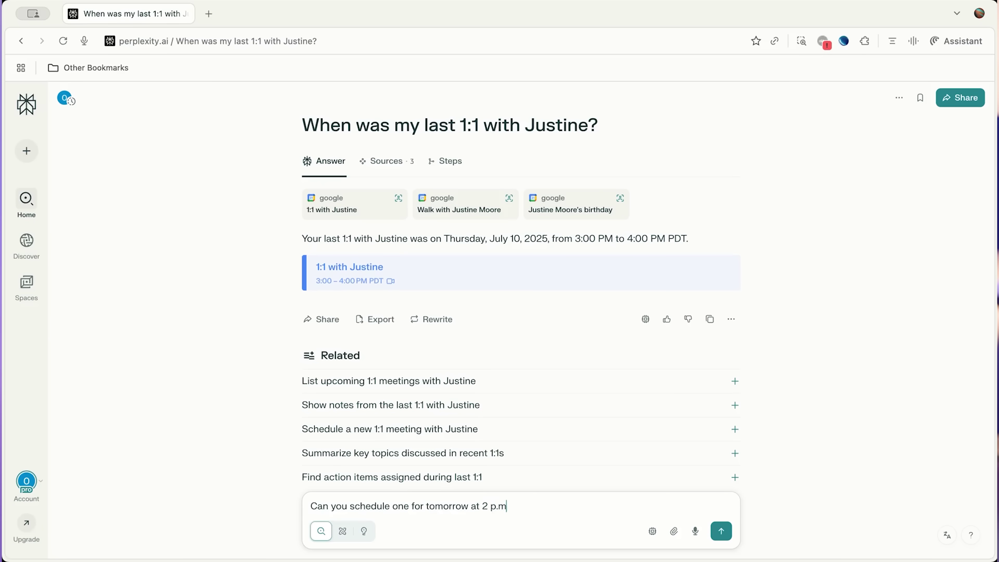
text(. and email her to let her know?)
key(Return)
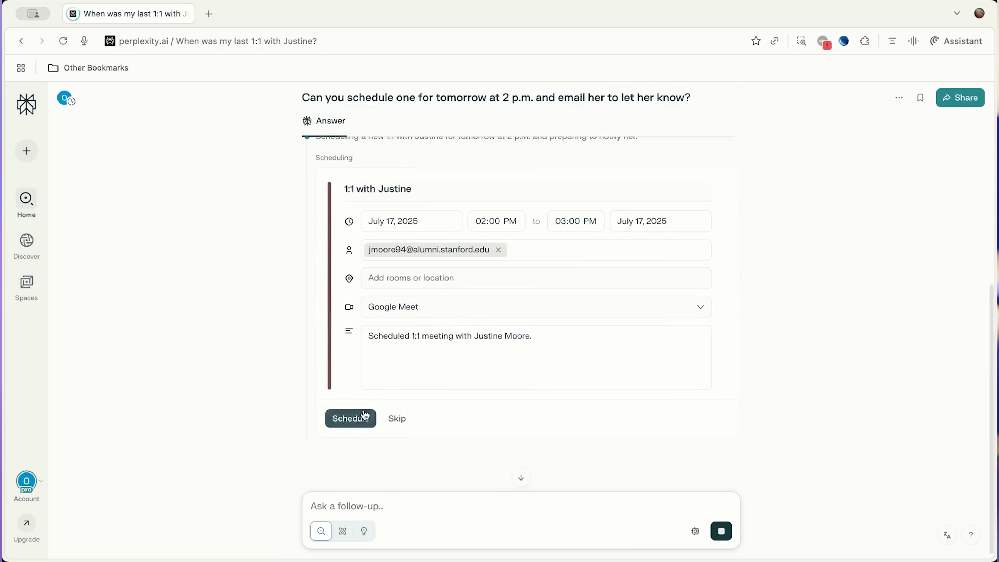
click(359, 413)
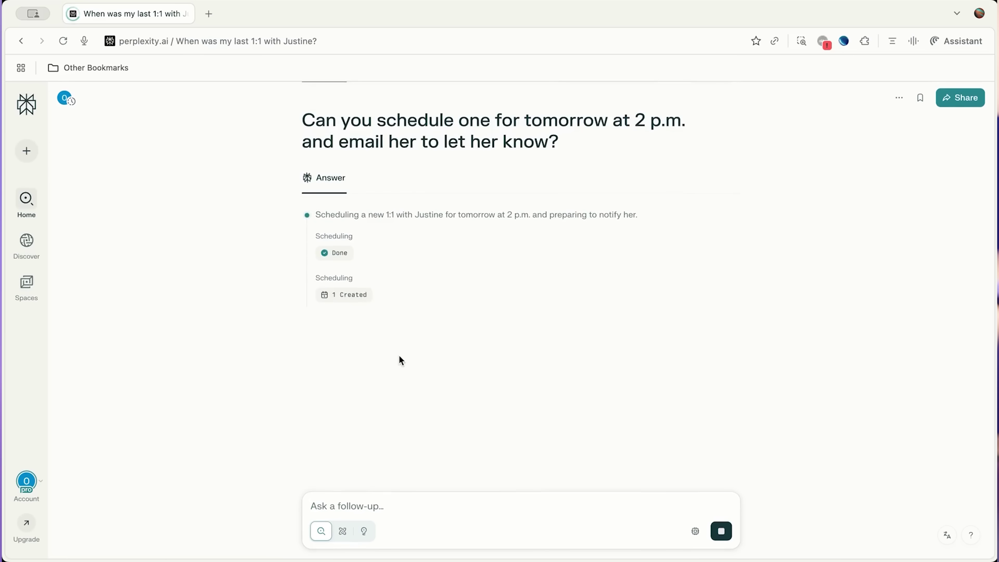
click(336, 412)
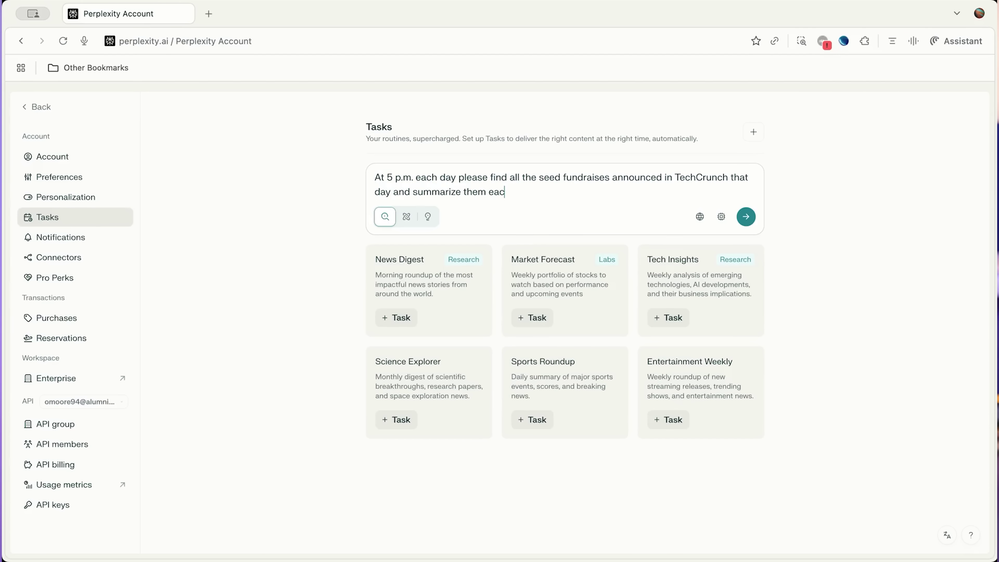
Finish the daily 5 p.m. TechCrunch seed-fundraise summary task and review its Model and Sources options
text(e line with a link to the announcement.)
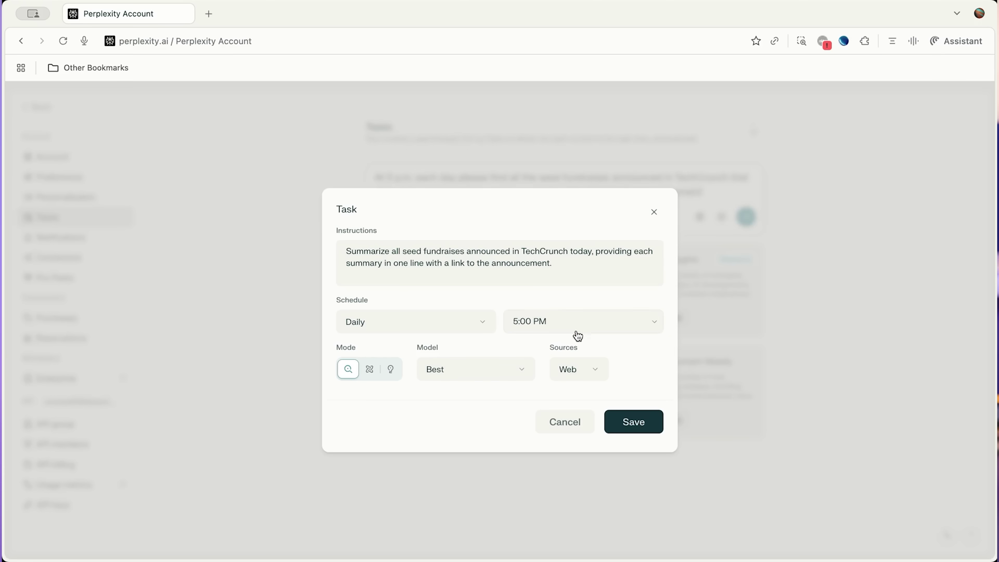
click(531, 369)
click(580, 376)
click(633, 371)
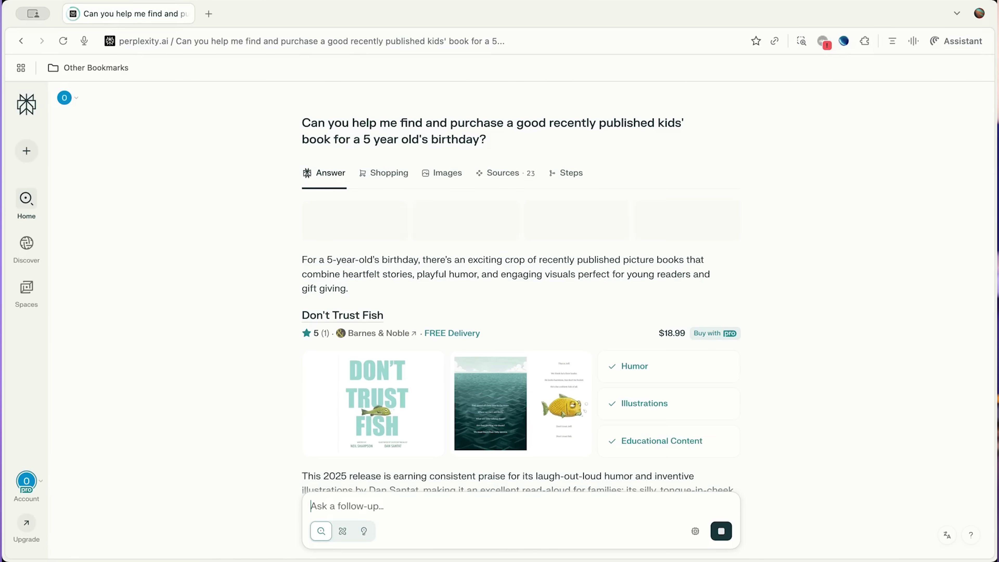
Buy Don't Trust Fish with Pro and open Add Purchase Notes at checkout
scroll(550, 247, down, 4)
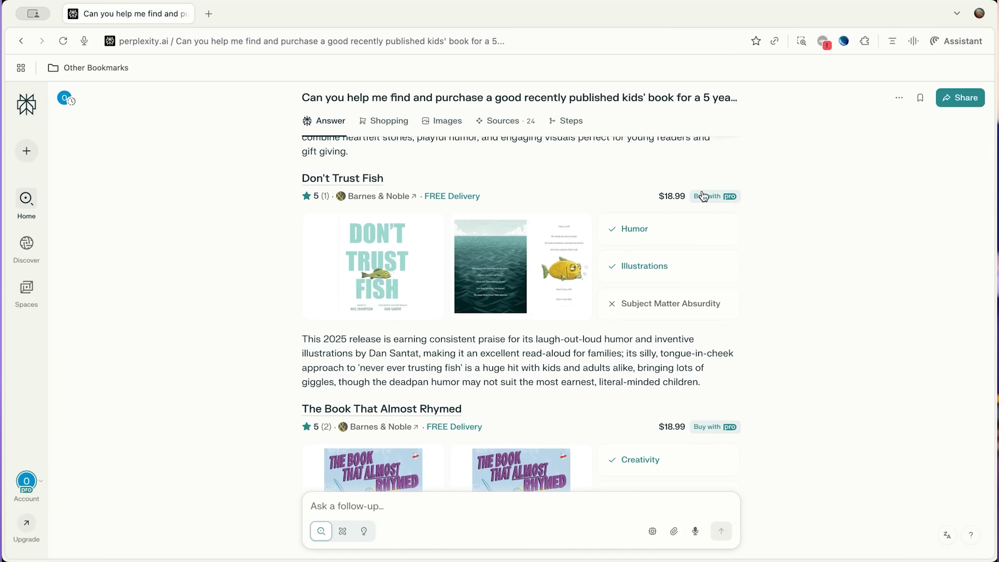
click(709, 195)
click(679, 274)
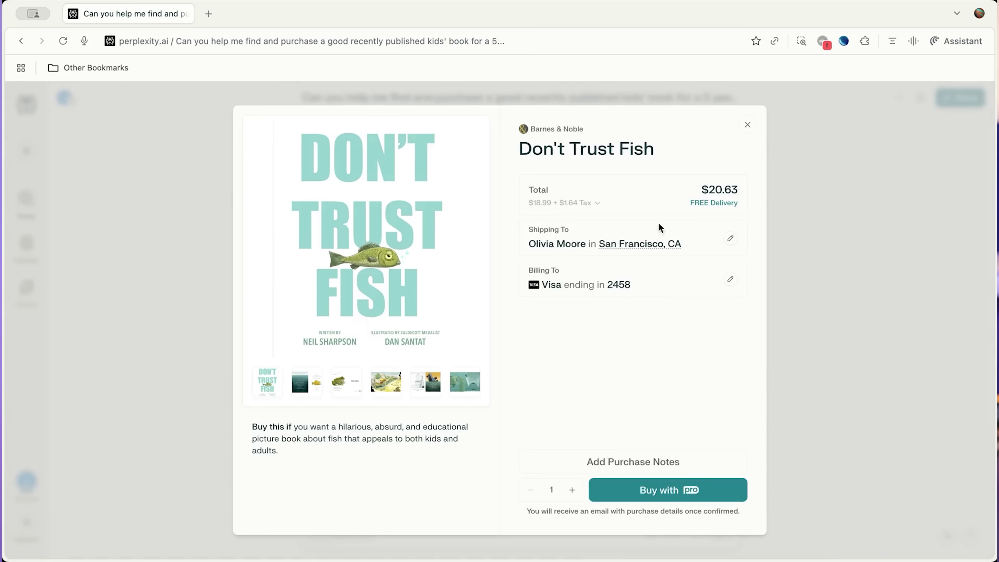
click(675, 460)
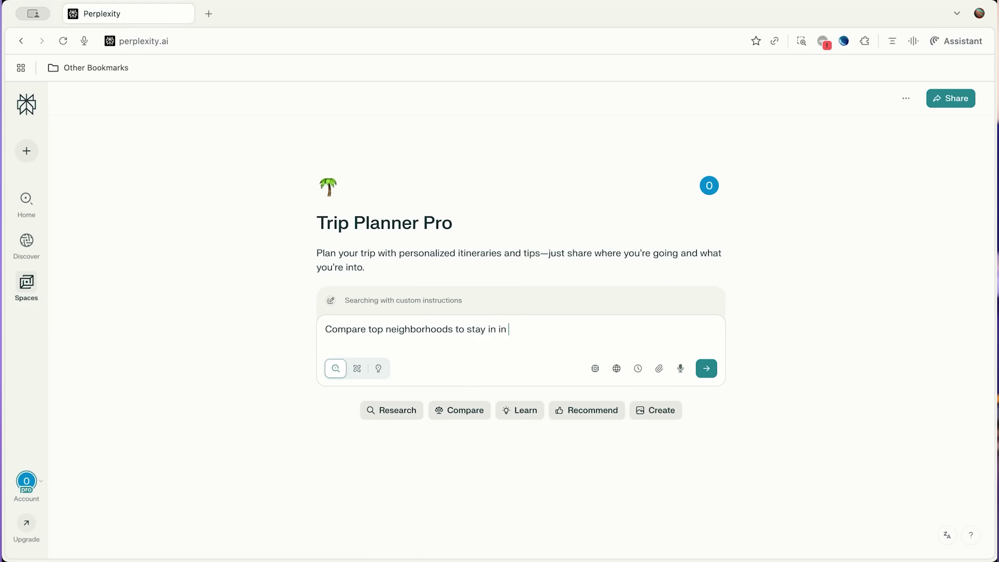
Submit 'Compare top neighborhoods to stay in in Tokyo' in Trip Planner Pro and read the answer
key(Return)
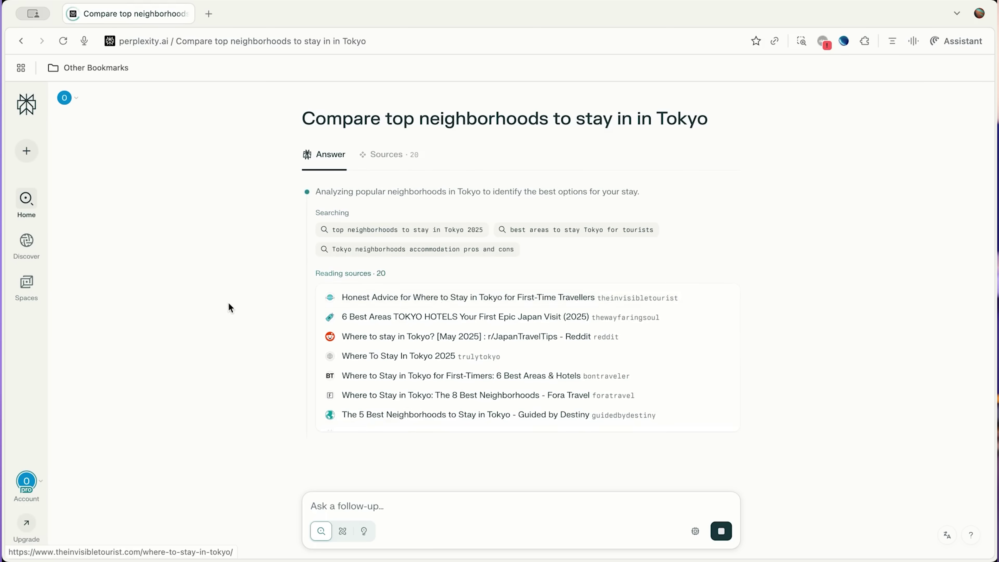
scroll(327, 353, down, 2)
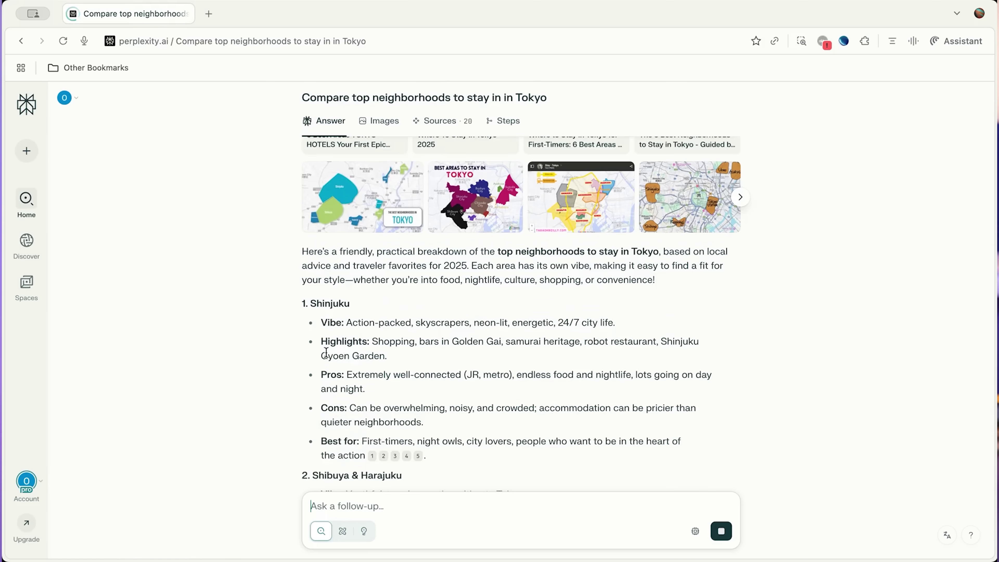
scroll(326, 352, down, 7)
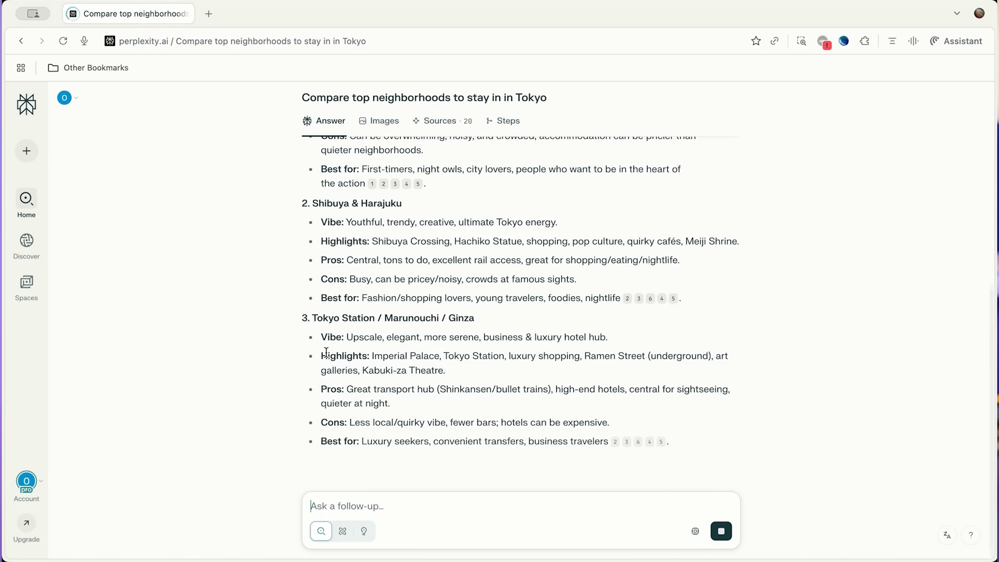
scroll(326, 352, down, 2)
scroll(265, 140, up, 10)
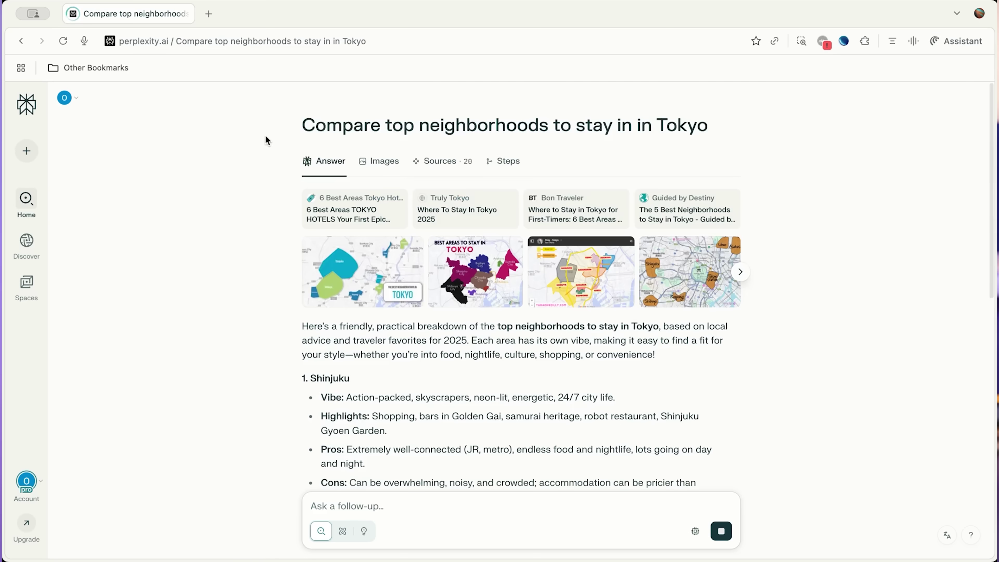
scroll(386, 320, down, 10)
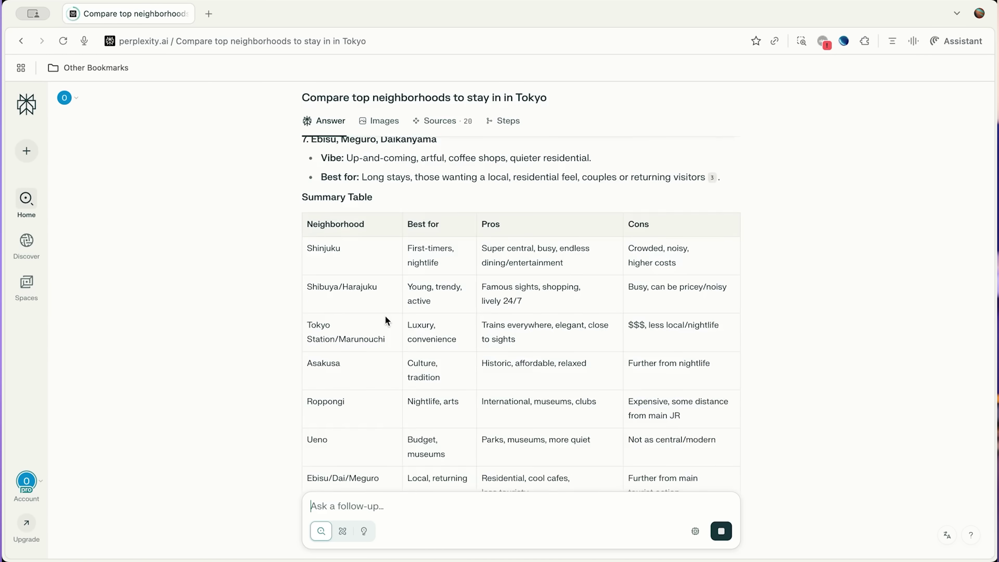
Save the Tokyo neighborhoods answer as a file to the space
click(899, 98)
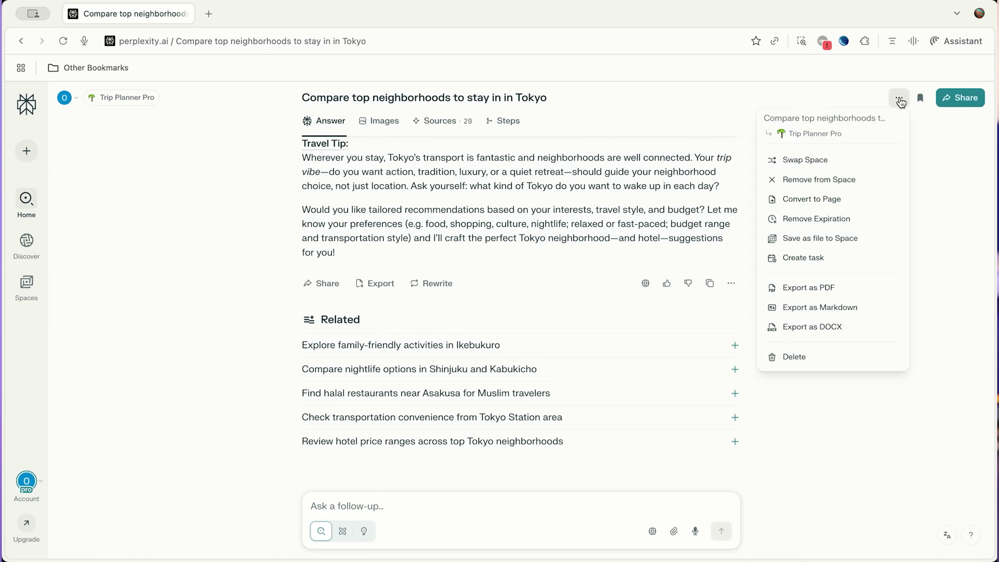
click(820, 238)
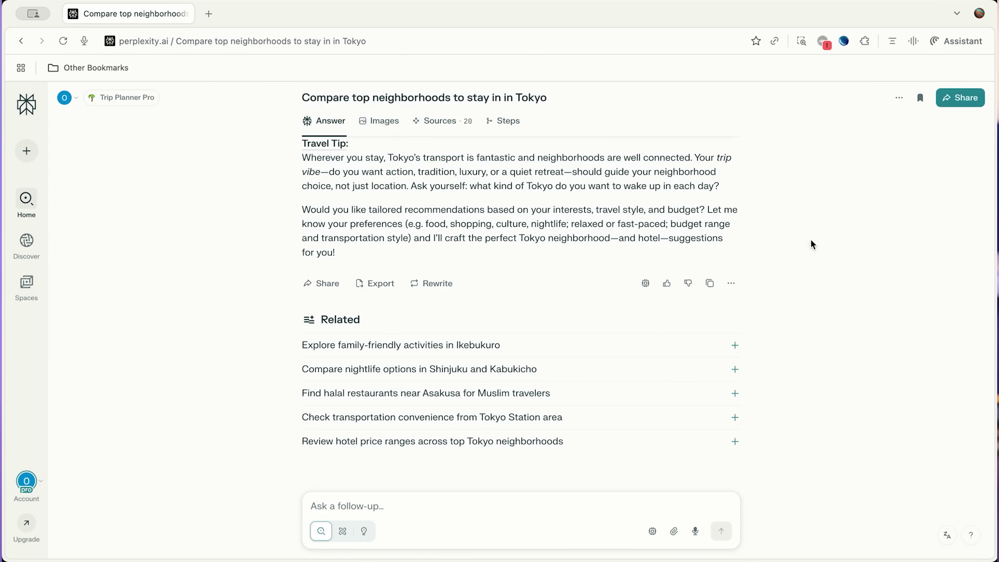
scroll(118, 102, up, 10)
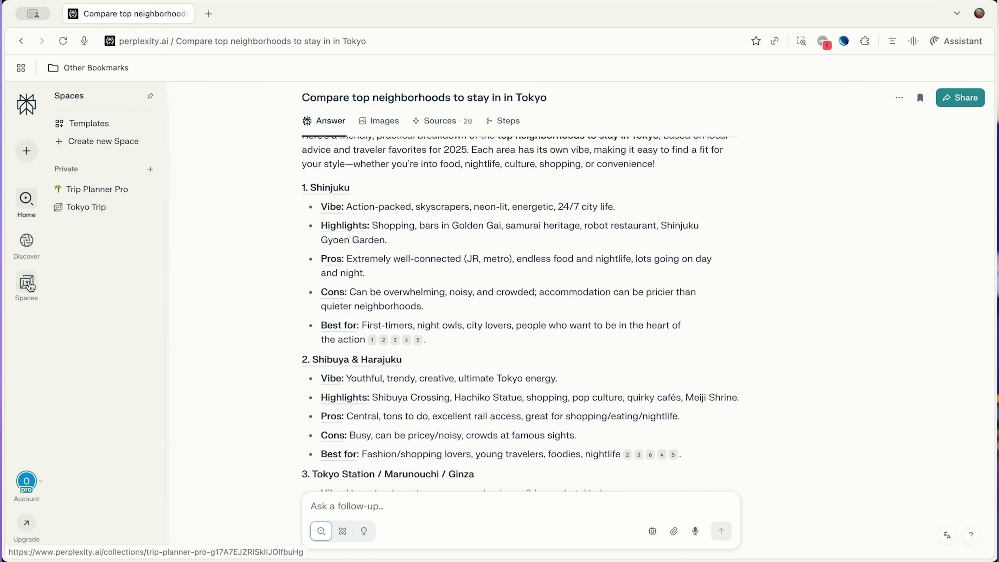